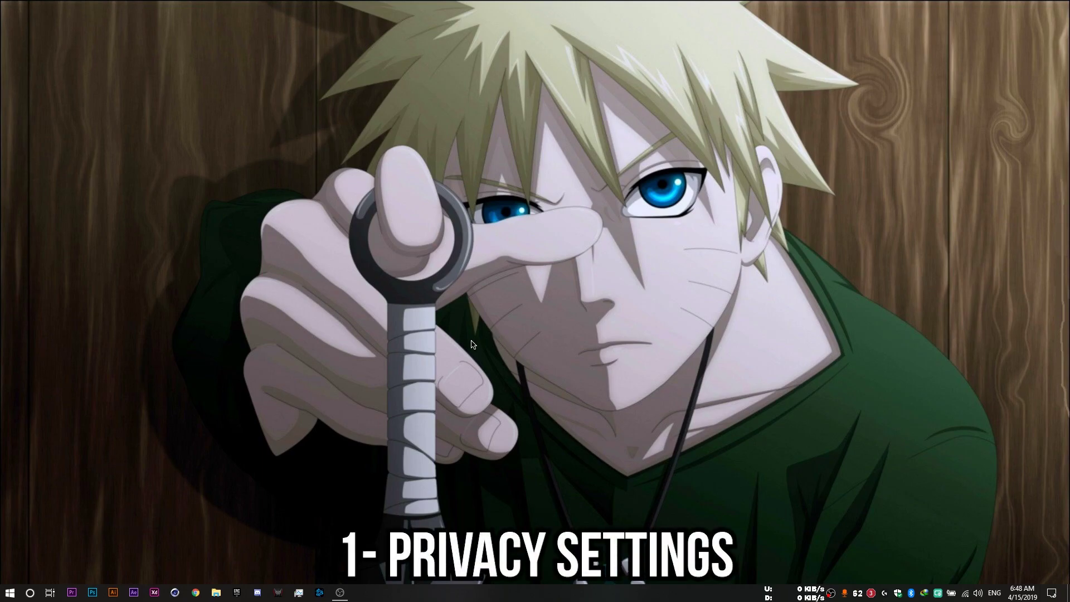
- In the Windows privacy settings, turn off all four General options: advertising ID, language list access, app launch tracking and suggested content
click(10, 593)
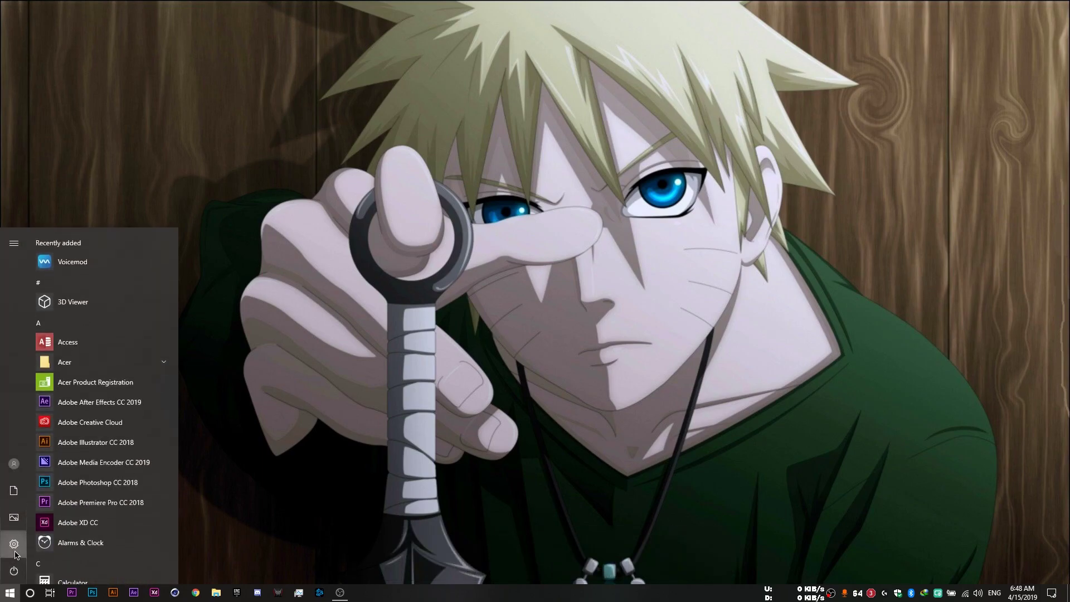
click(14, 543)
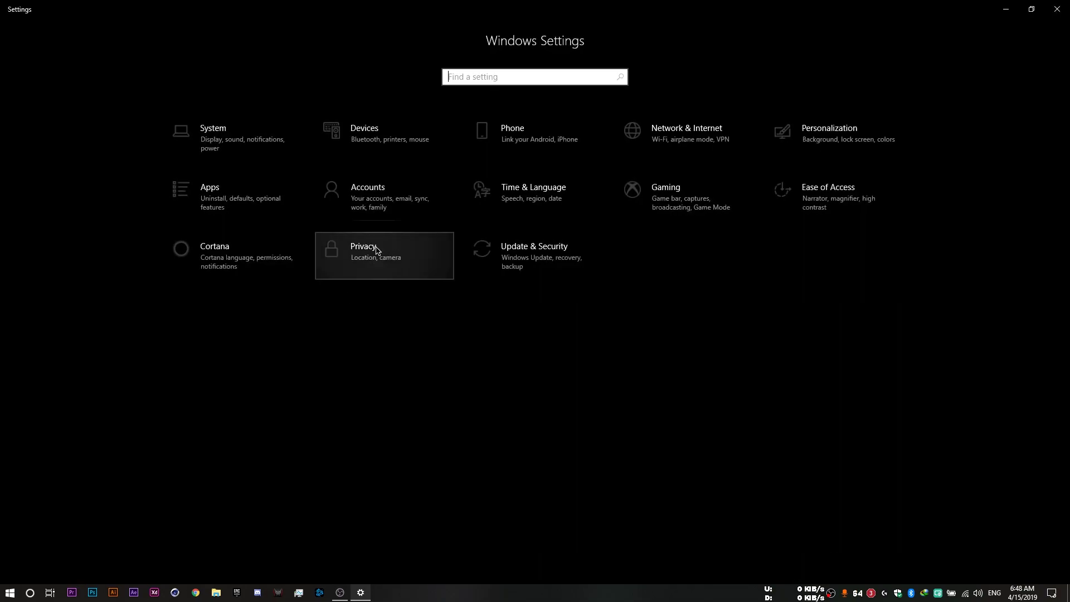
click(374, 248)
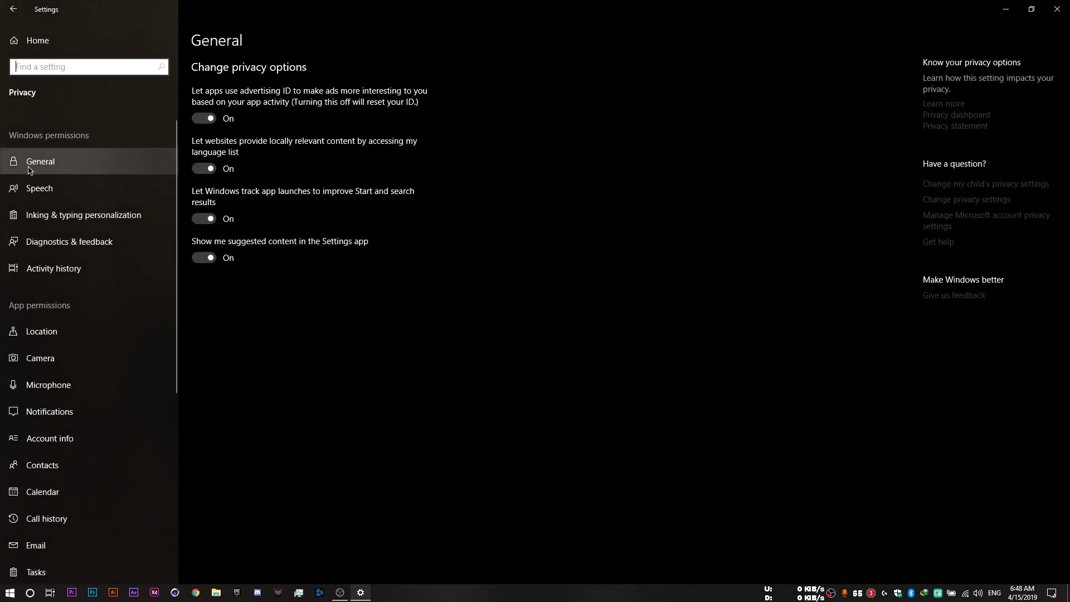
click(206, 118)
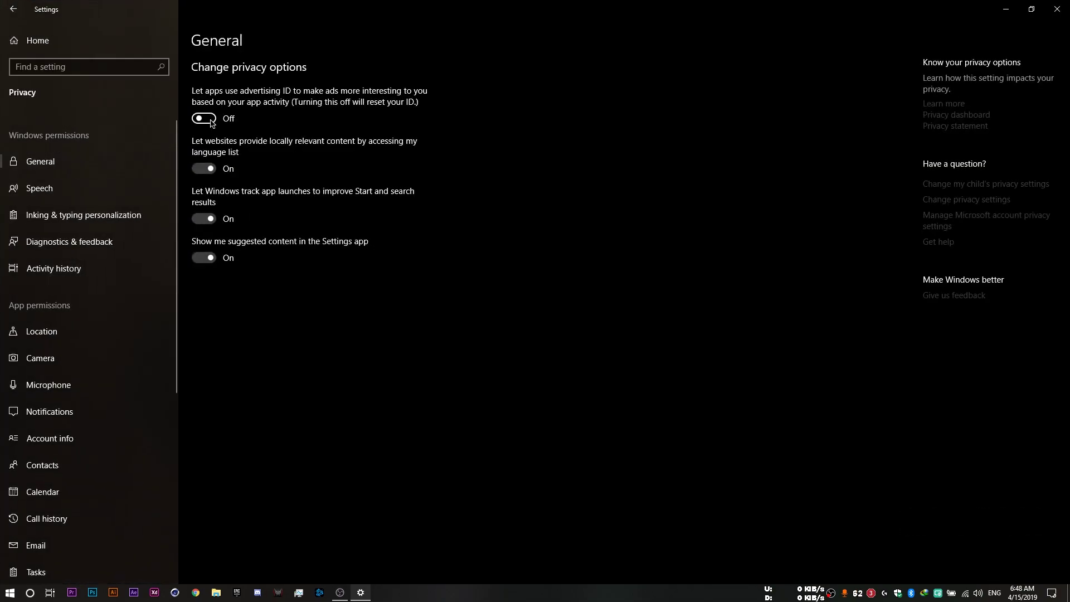
click(214, 169)
click(212, 220)
click(207, 257)
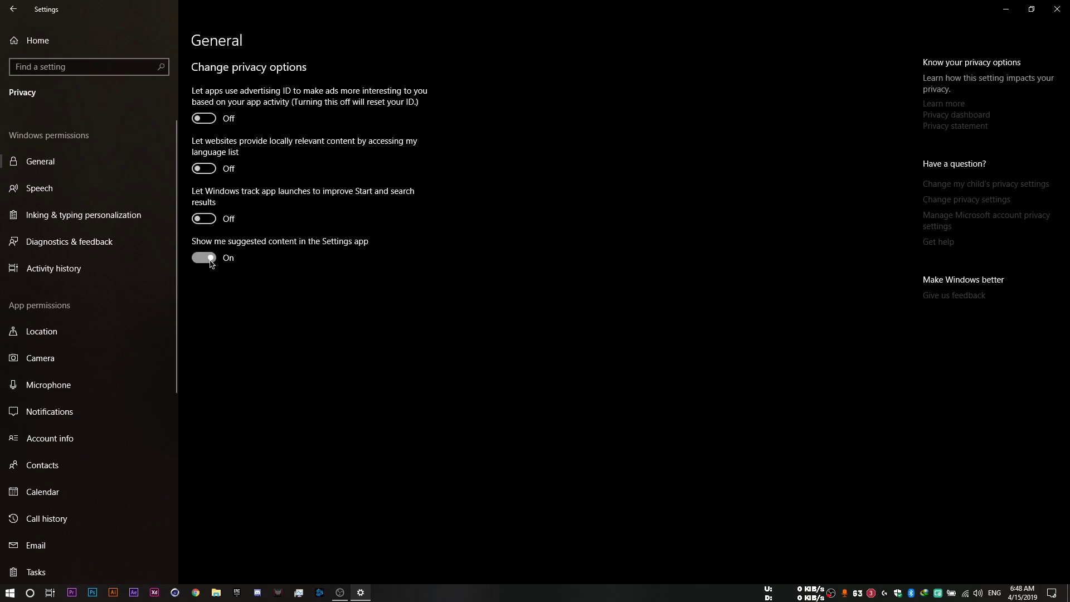
- Turn off online speech recognition and the inking and typing personalization in the privacy settings
click(109, 189)
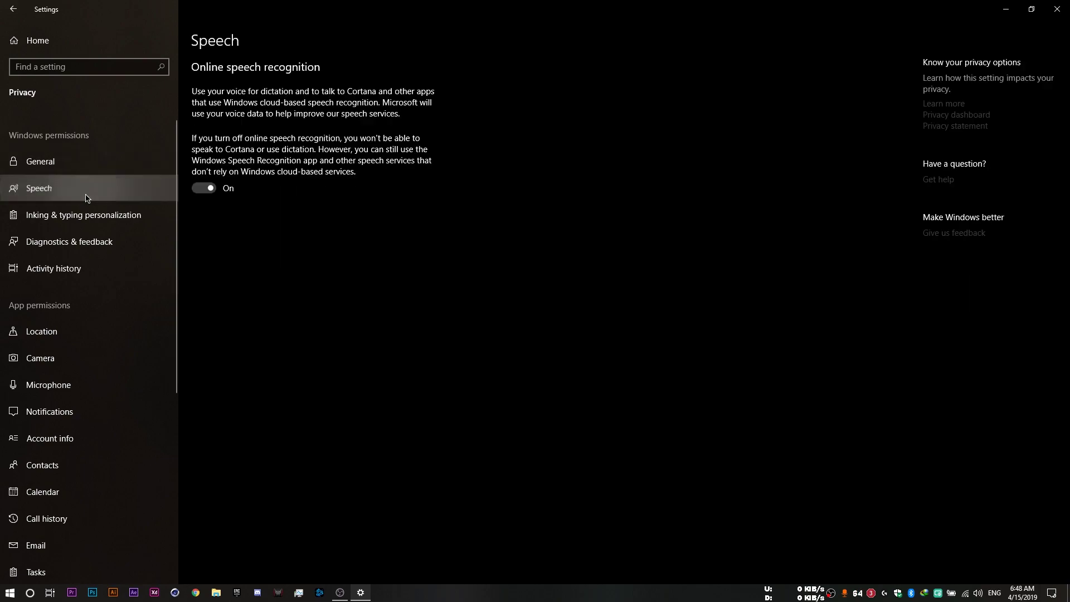
click(210, 189)
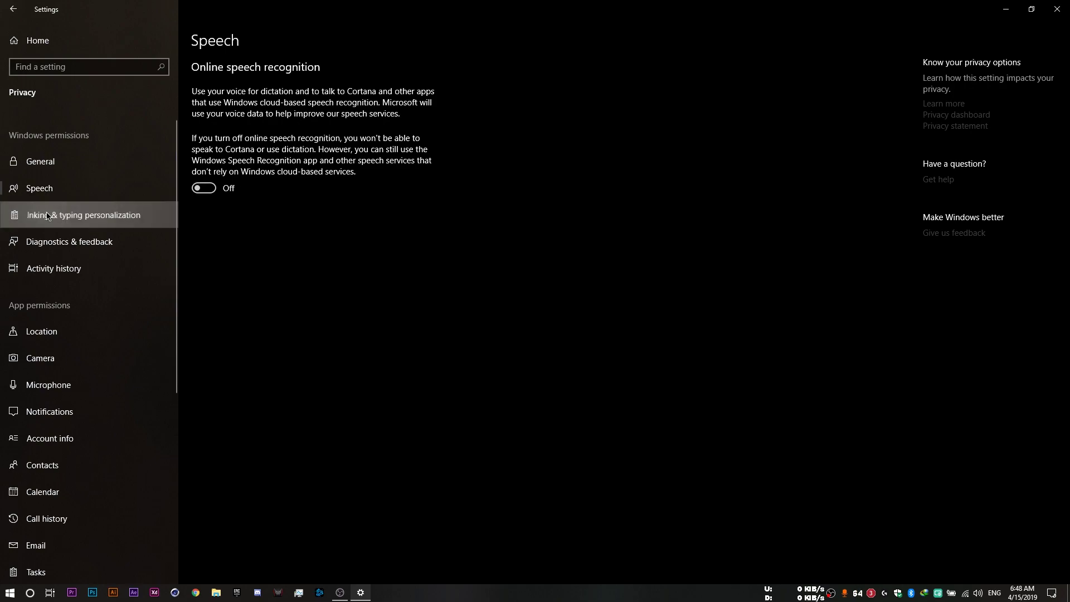
click(111, 215)
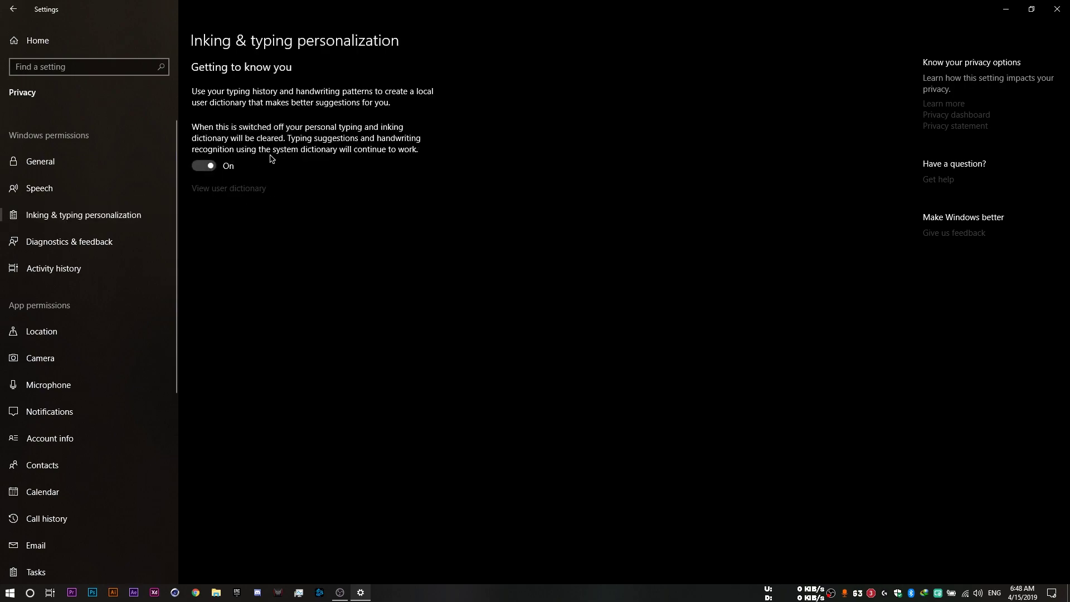
click(206, 166)
- Turn off viewing of diagnostic data in the Diagnostics & feedback privacy settings
click(49, 241)
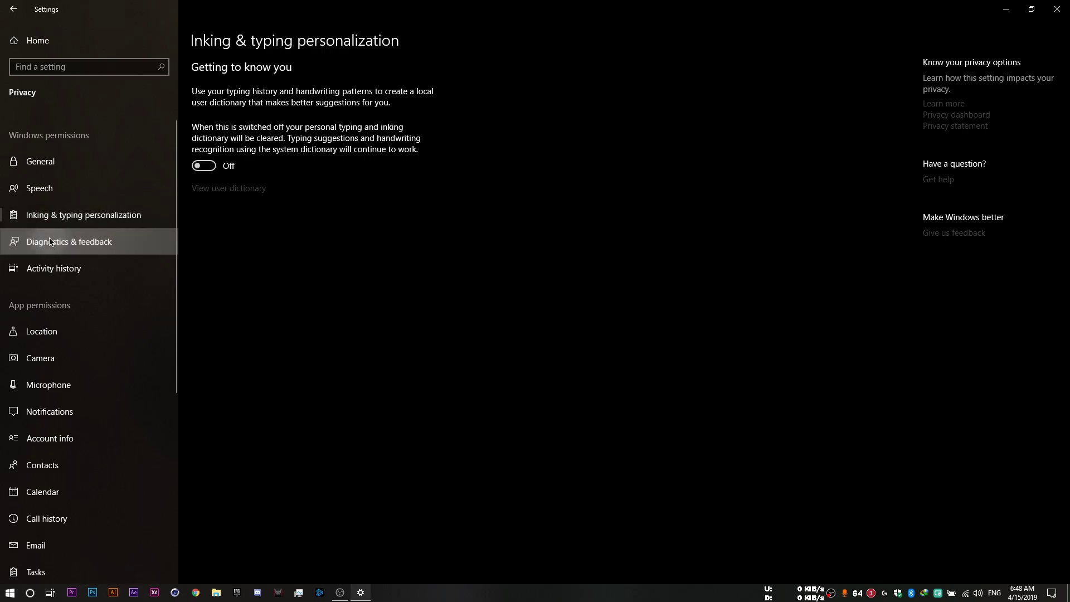
scroll(225, 238, down, 3)
scroll(226, 238, up, 1)
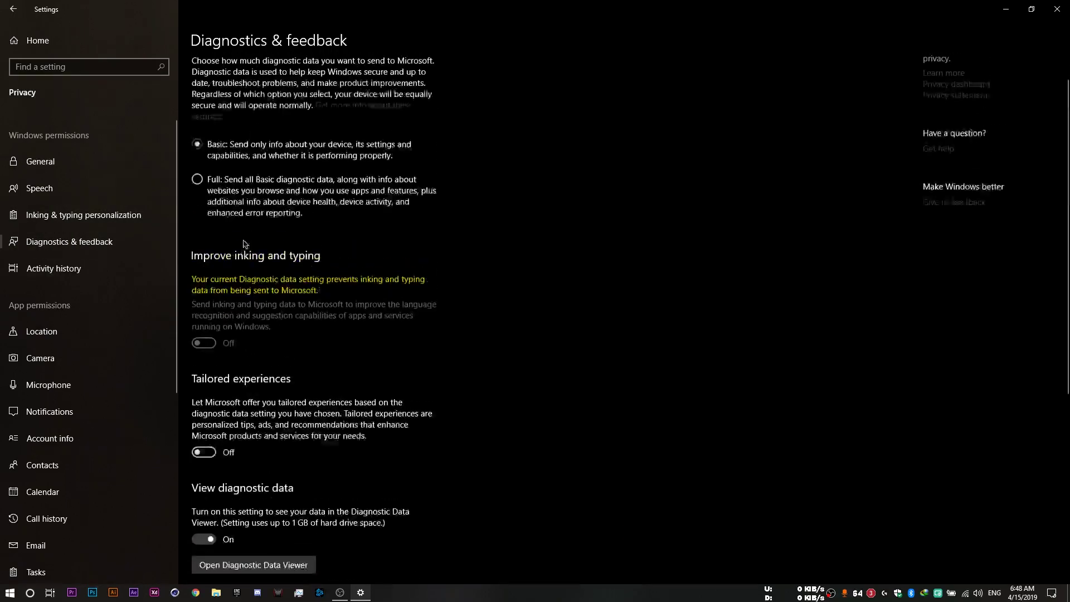
scroll(256, 338, down, 4)
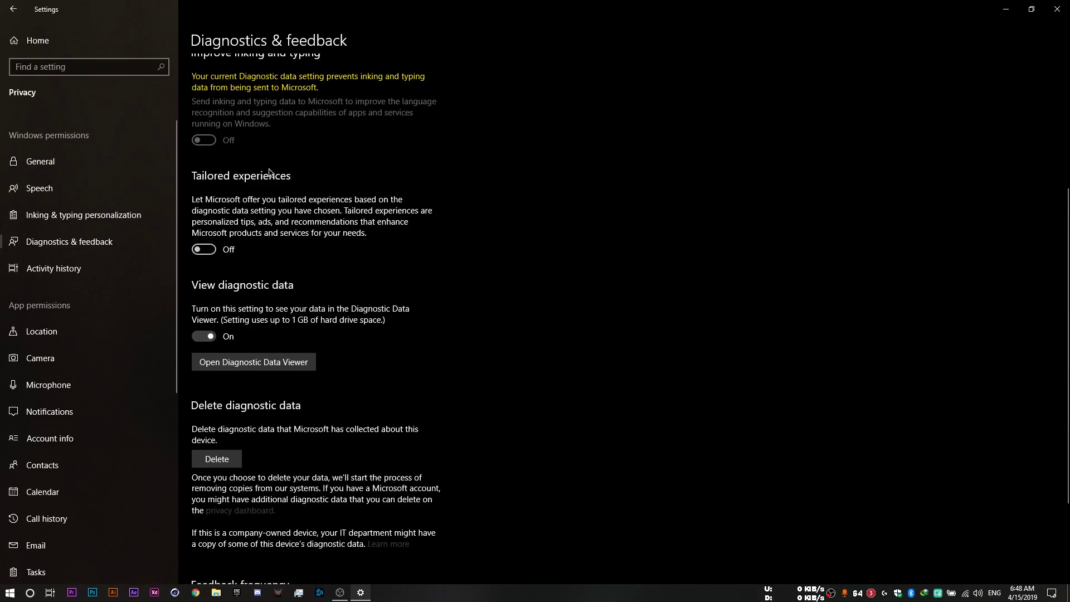
click(204, 336)
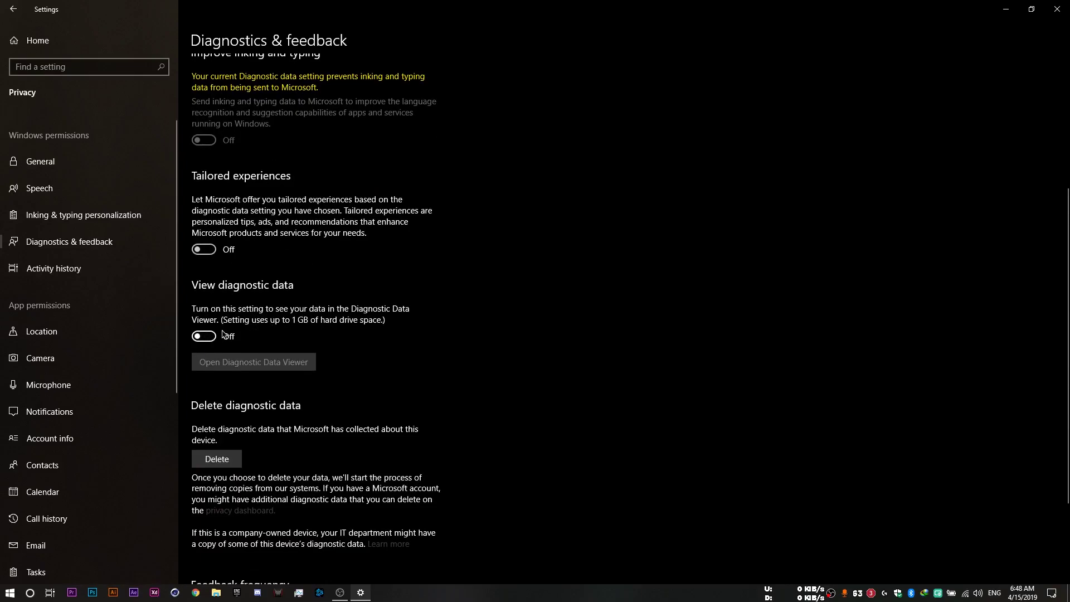
scroll(288, 351, down, 2)
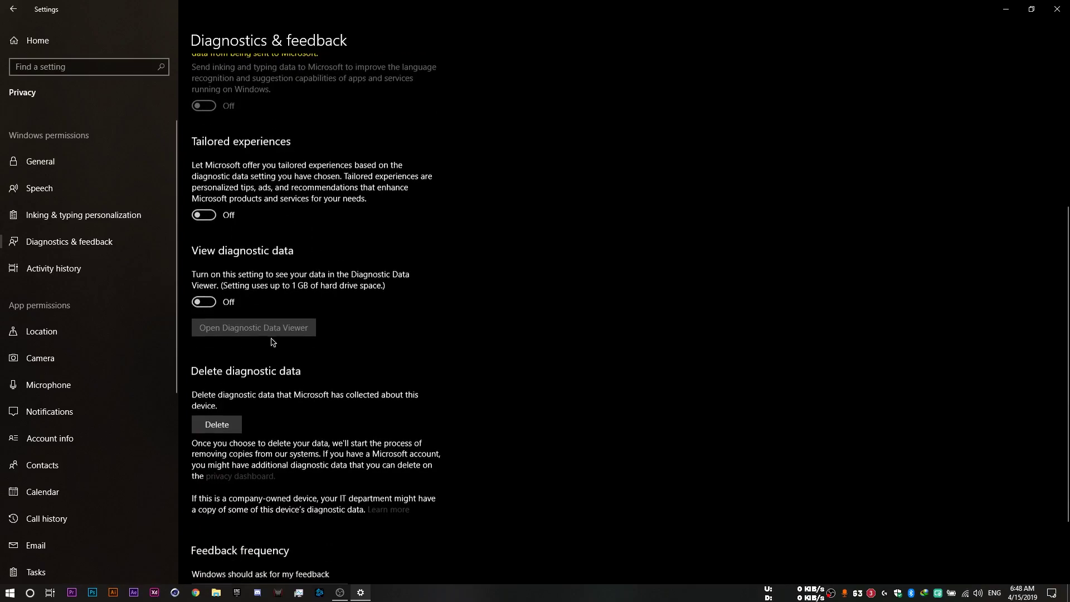
- In Activity history, hide activities from the listed account and stop sending activity history to Microsoft
click(67, 268)
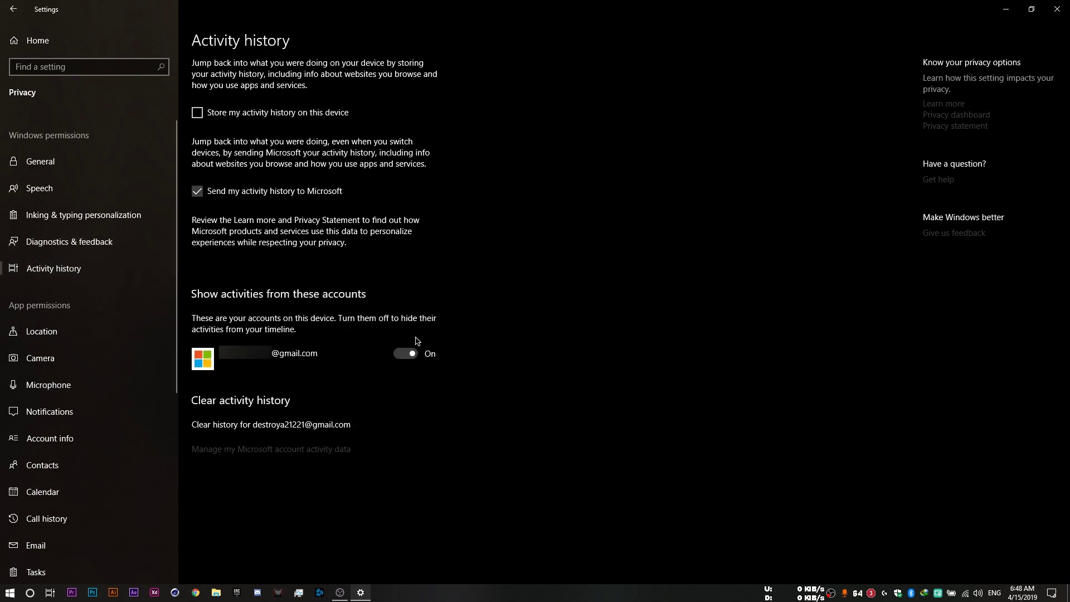
click(413, 357)
click(198, 192)
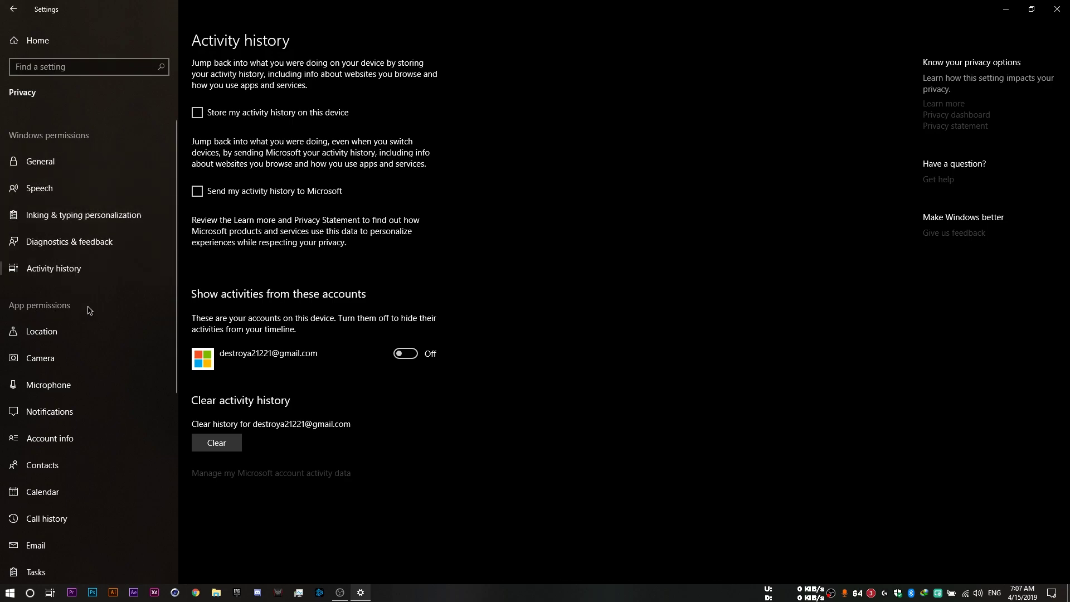
- Check whether location access is switched off for this device in the Location permissions
click(46, 335)
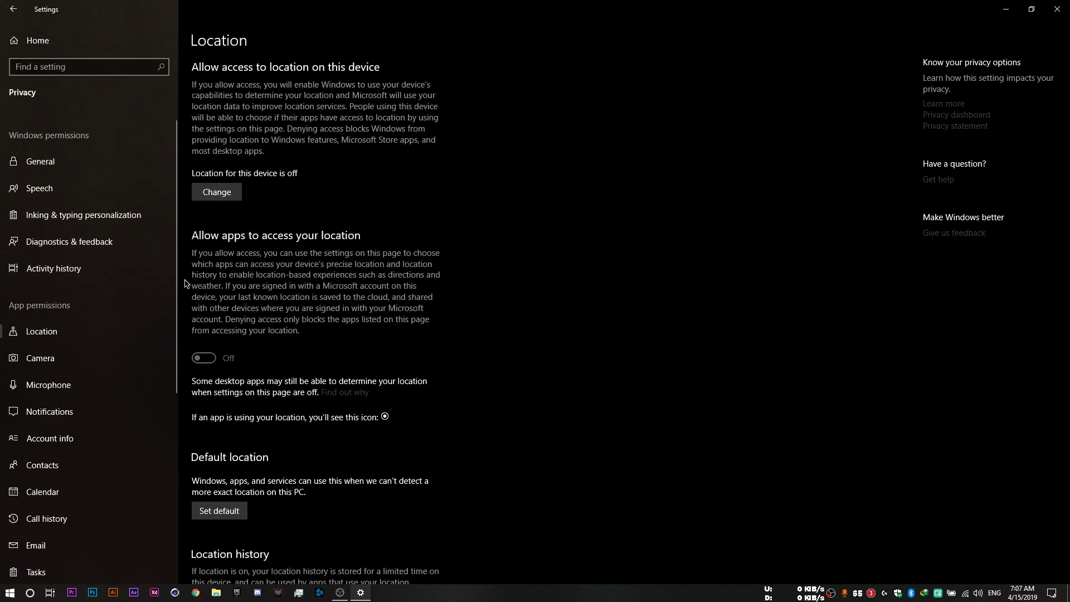
click(218, 194)
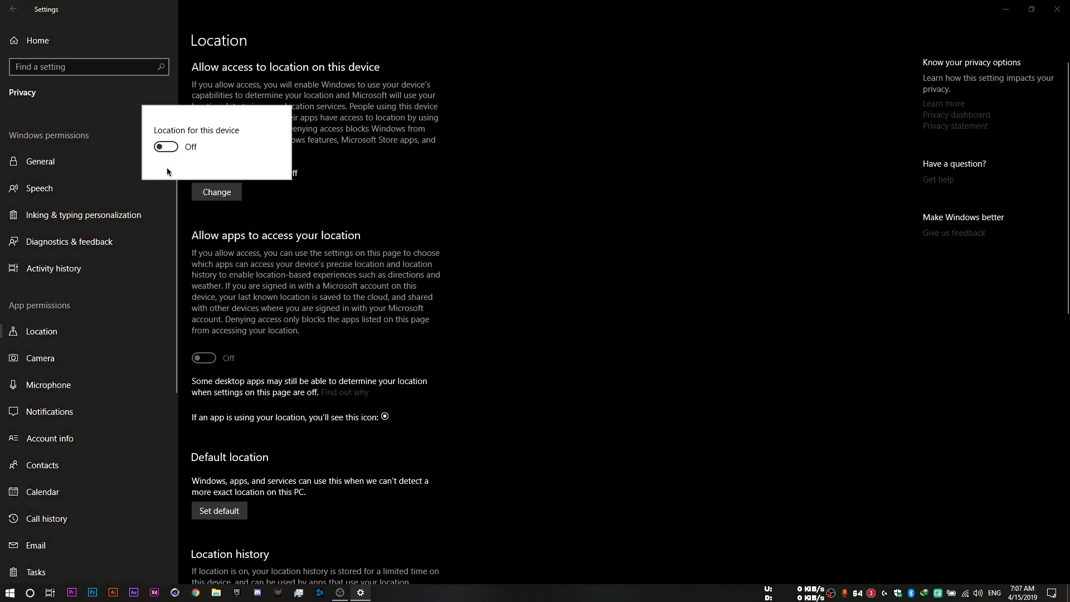
click(462, 221)
- Go through the Background apps list and stop Microsoft News from running in the background
scroll(92, 407, down, 3)
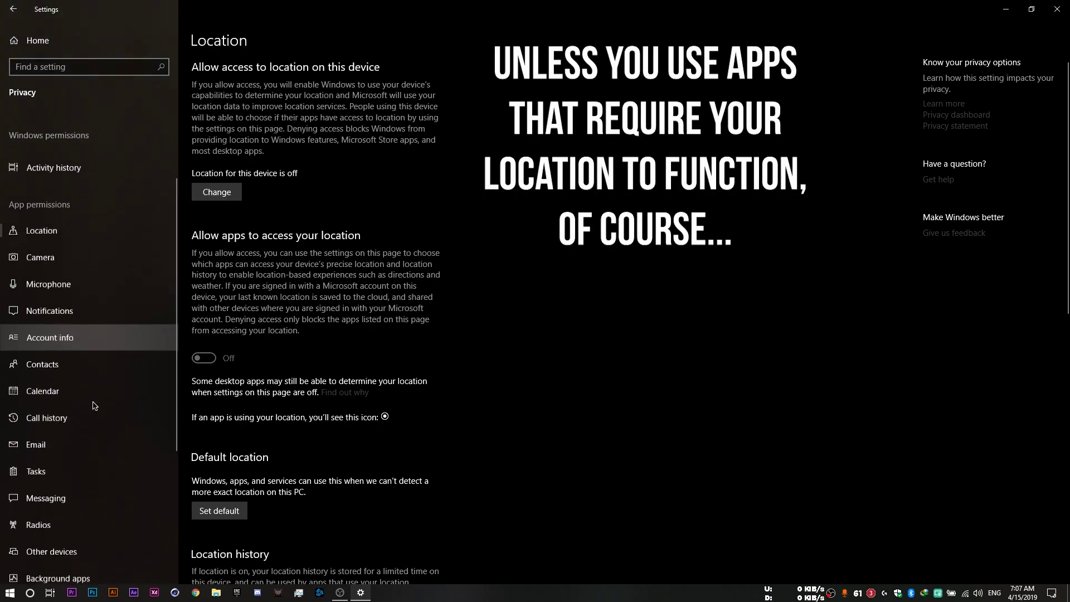
scroll(93, 405, down, 2)
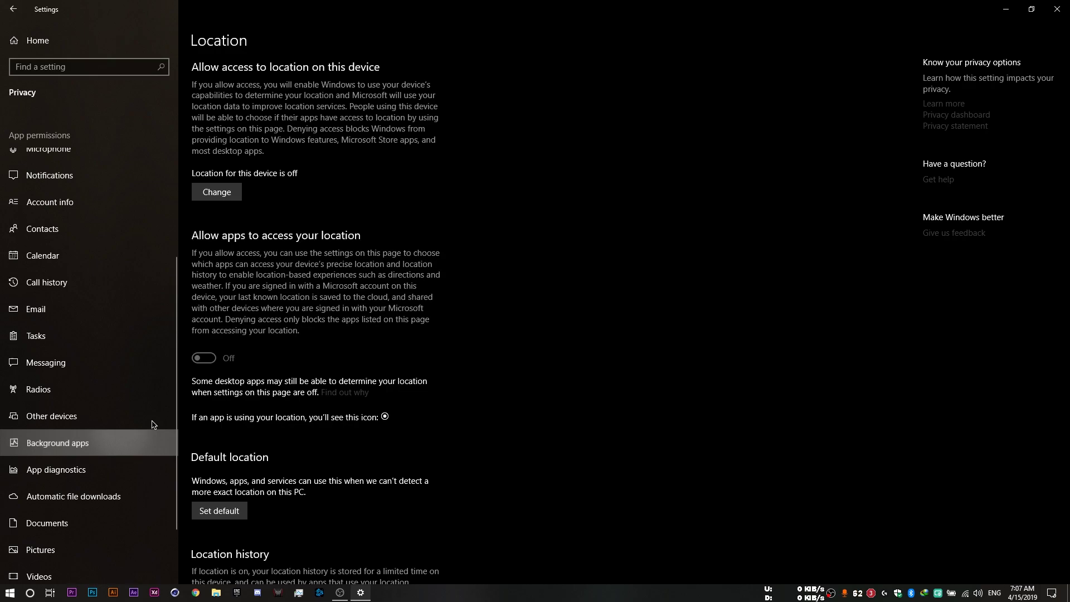
click(57, 443)
scroll(389, 334, down, 2)
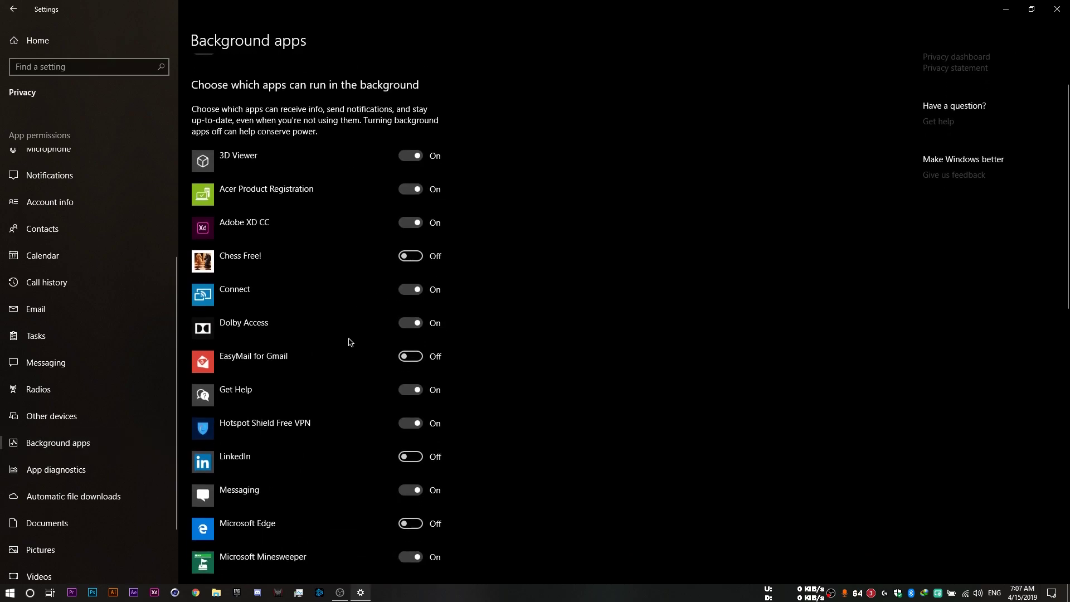
scroll(389, 306, down, 5)
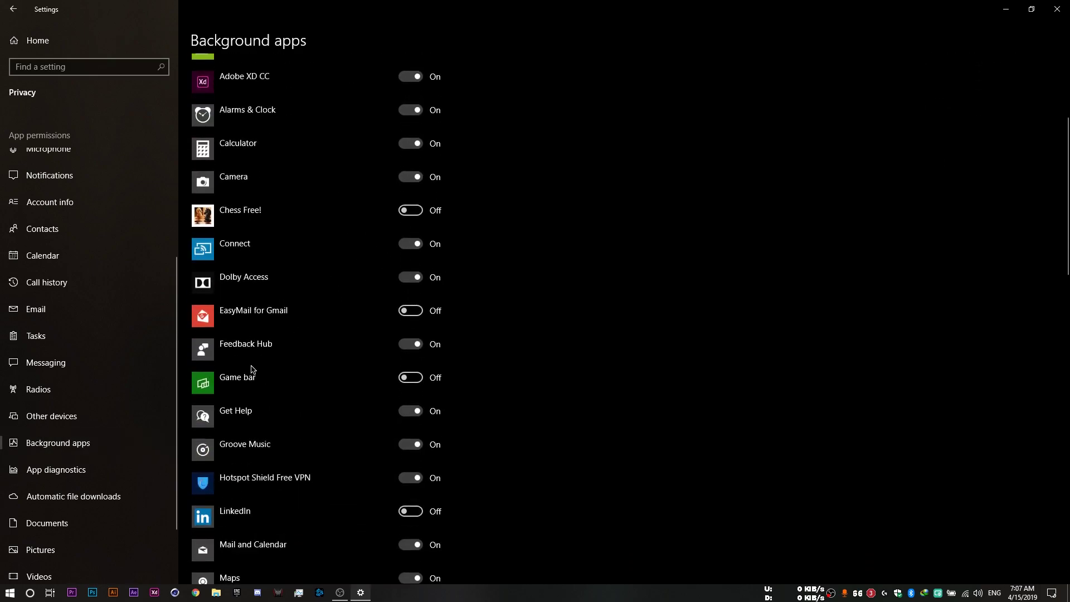
scroll(349, 362, down, 3)
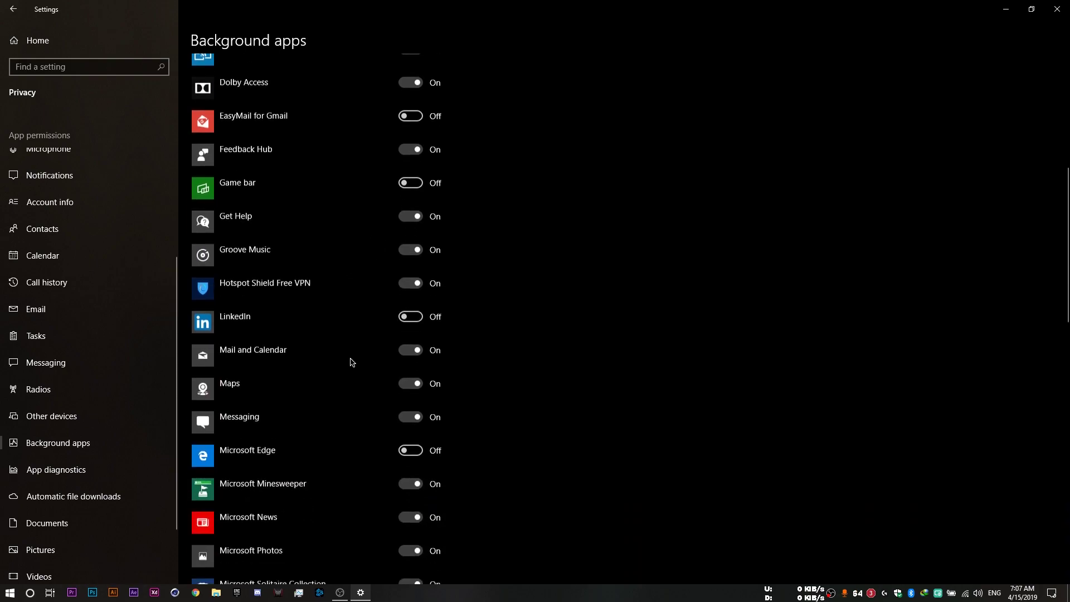
scroll(360, 402, down, 5)
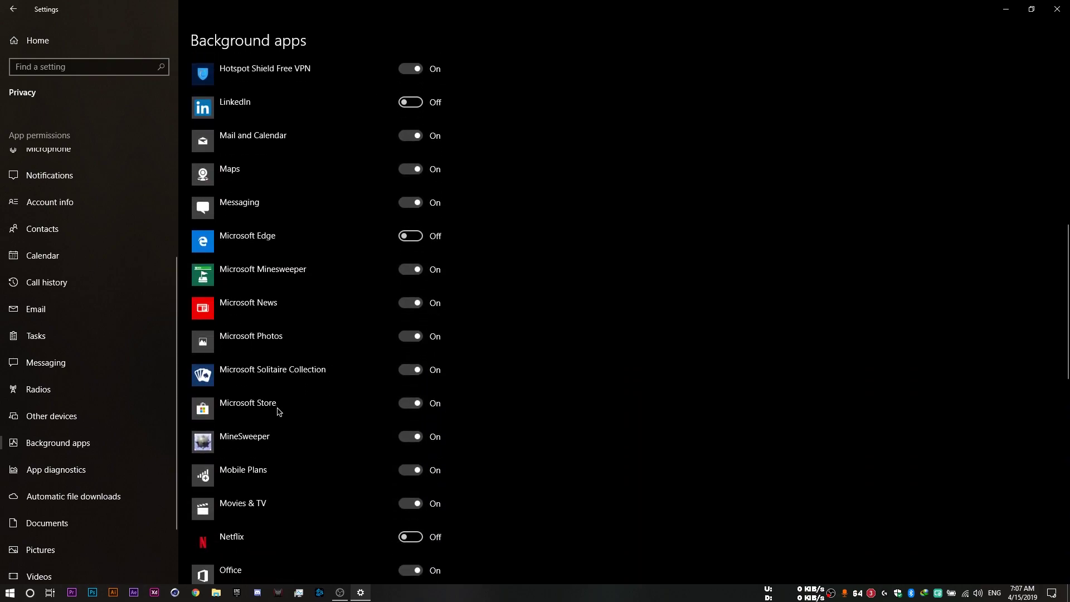
scroll(279, 411, up, 1)
scroll(273, 441, down, 3)
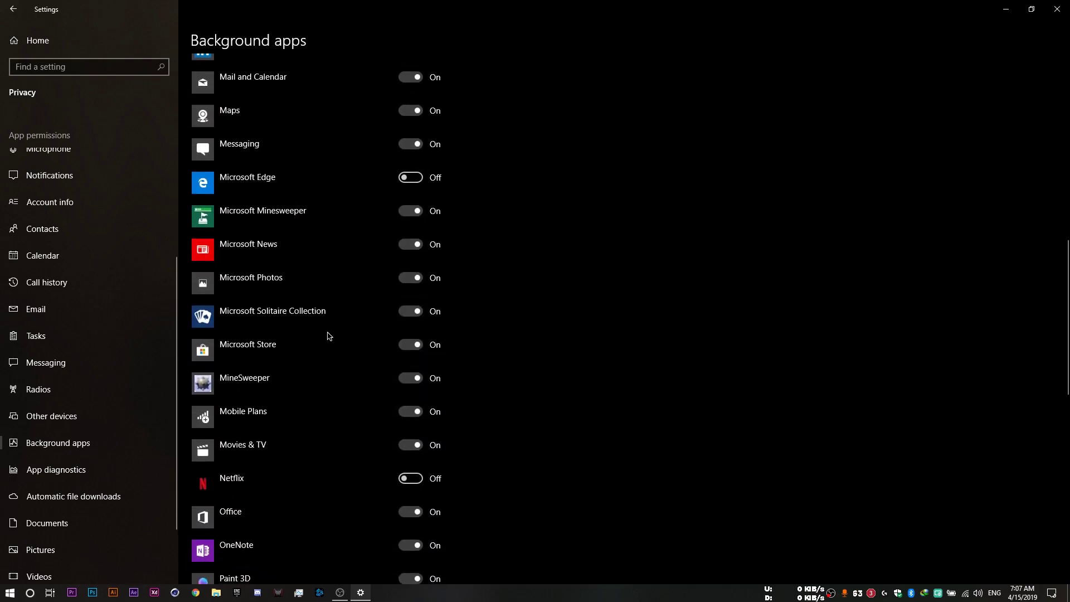
click(417, 245)
- Stop OneNote and Paint 3D from running in the background, and open the App diagnostics permissions
scroll(312, 345, down, 2)
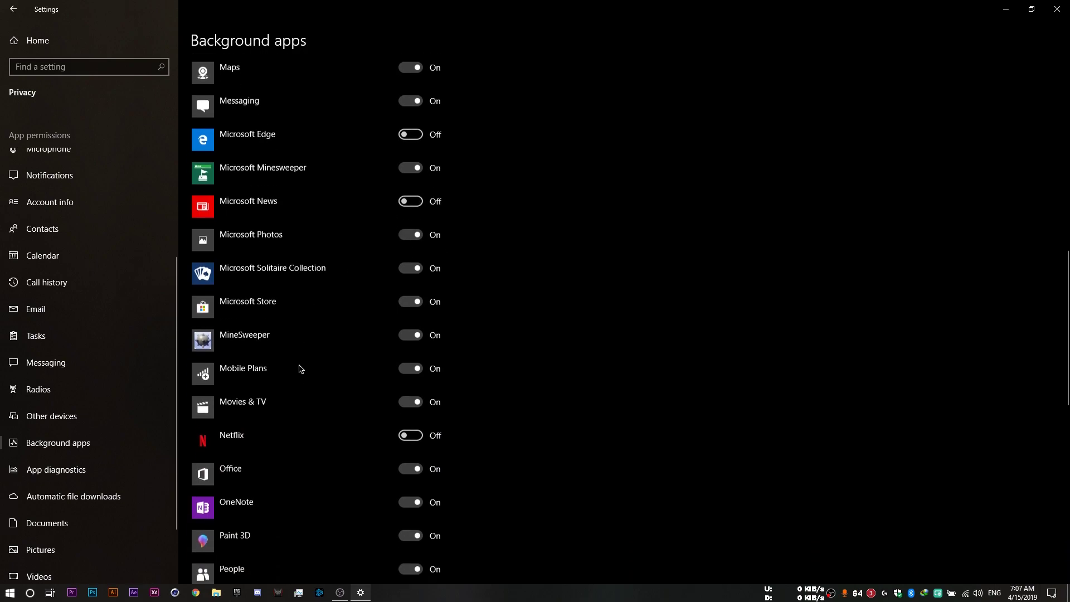
scroll(320, 405, down, 2)
click(411, 431)
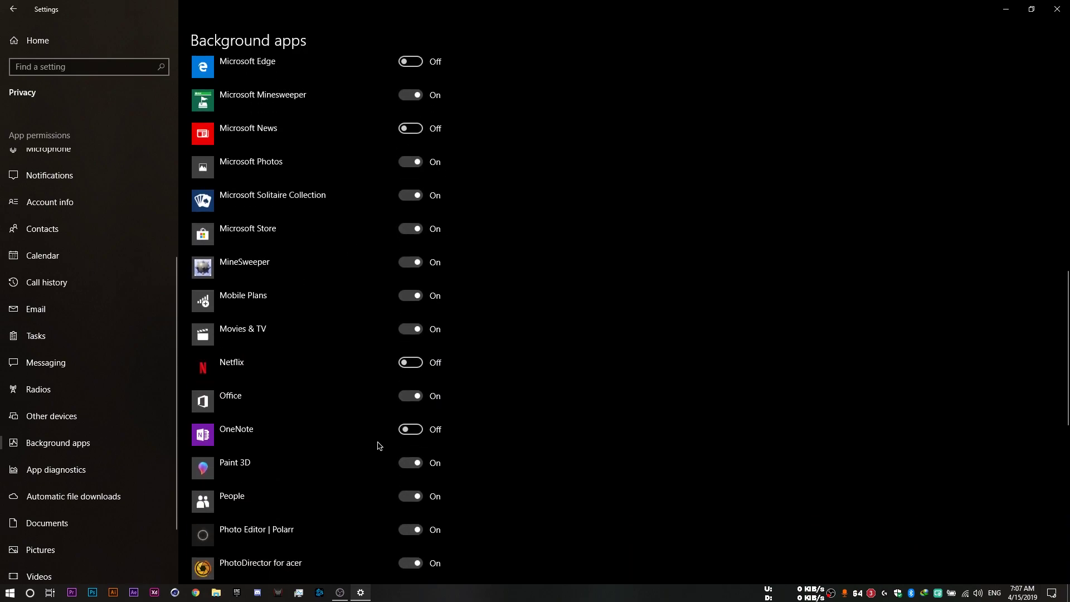
scroll(409, 435, down, 1)
click(410, 434)
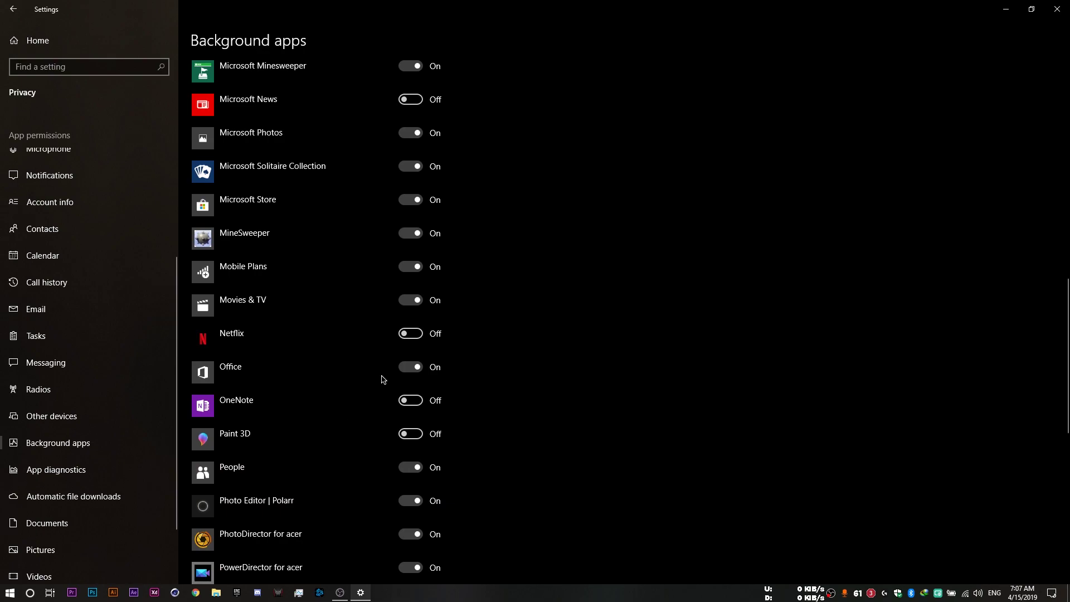
click(61, 474)
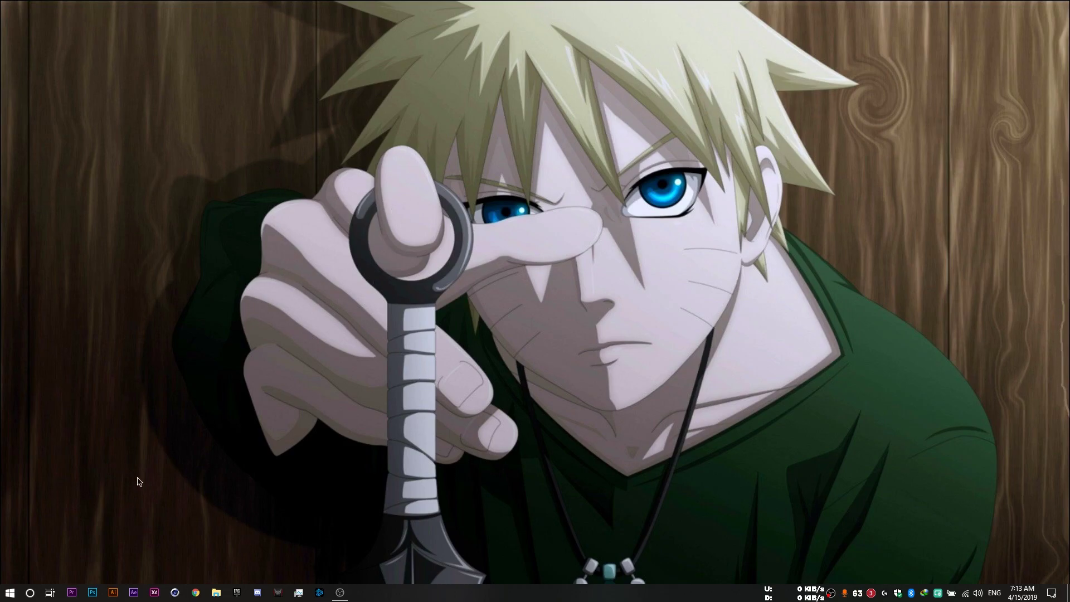
- Review the Cortana settings for voice activation, permissions and history, and use across devices
click(9, 593)
click(13, 543)
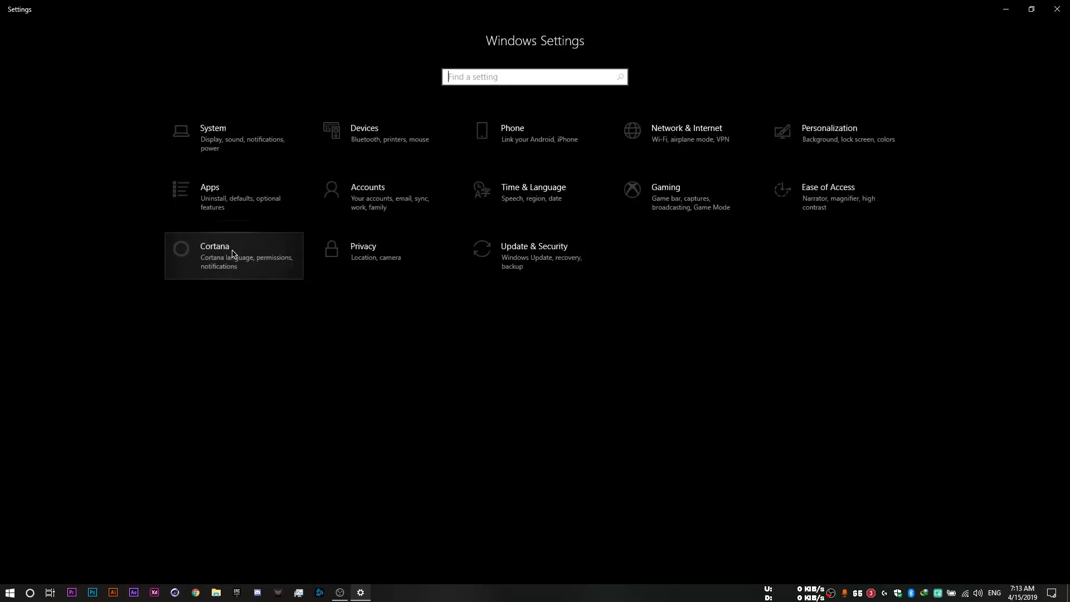
click(226, 255)
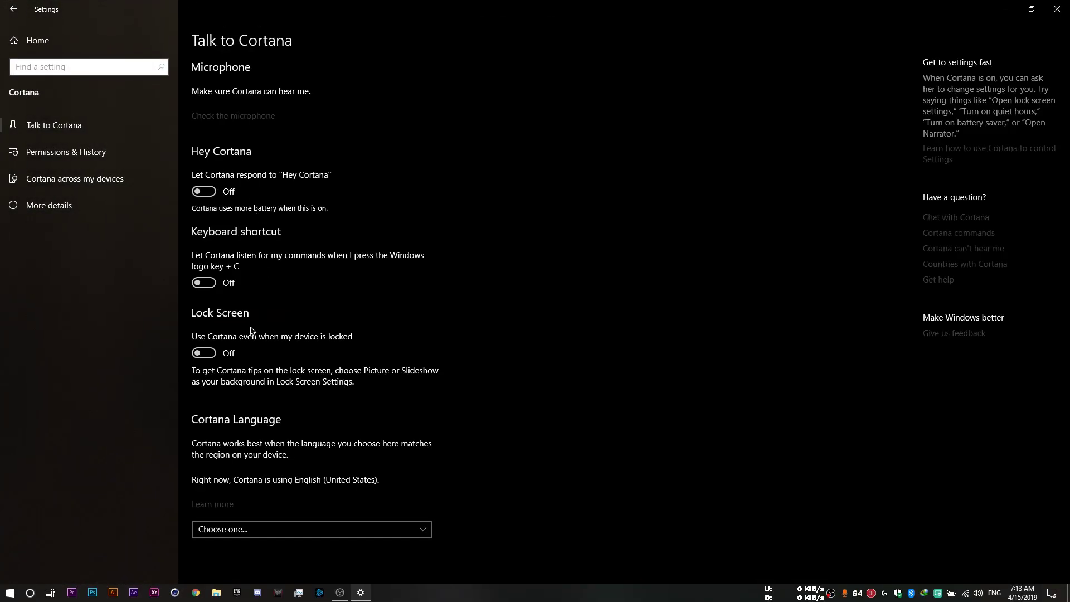
click(134, 164)
scroll(238, 322, down, 2)
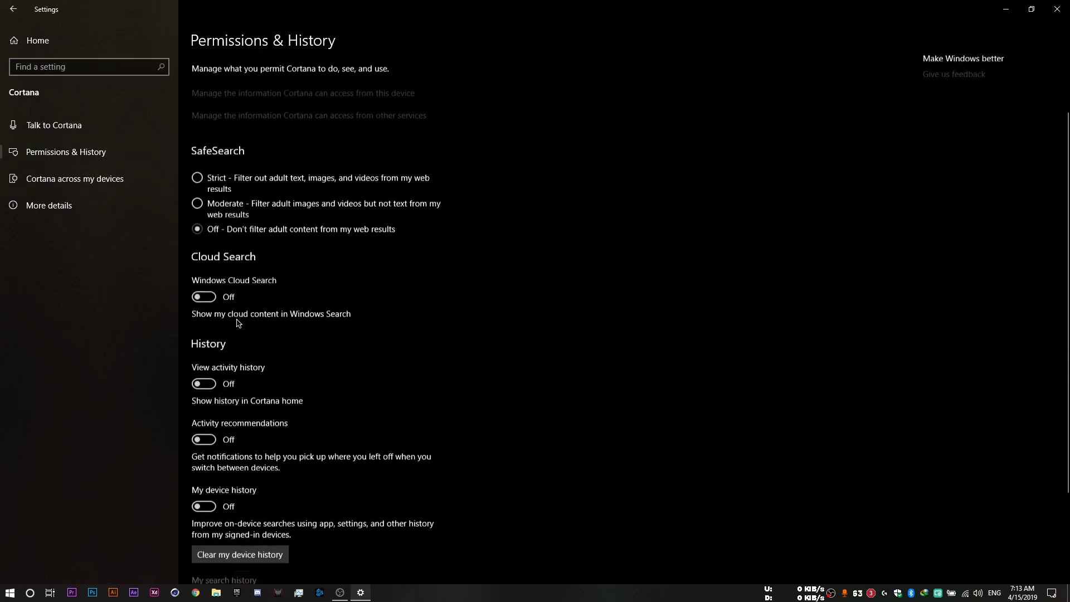
scroll(238, 322, down, 3)
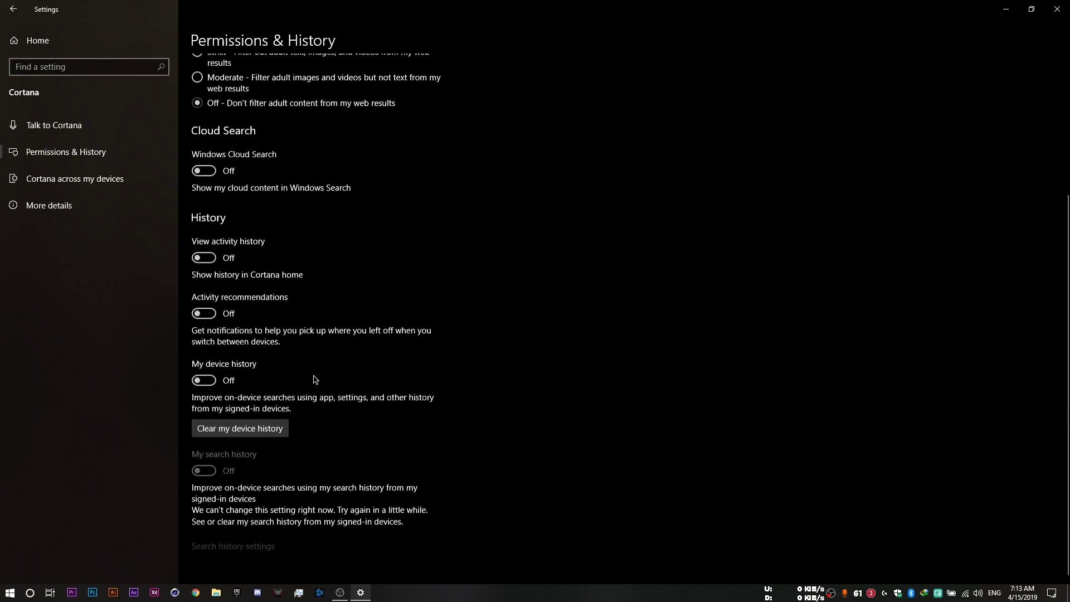
scroll(315, 375, up, 2)
click(108, 180)
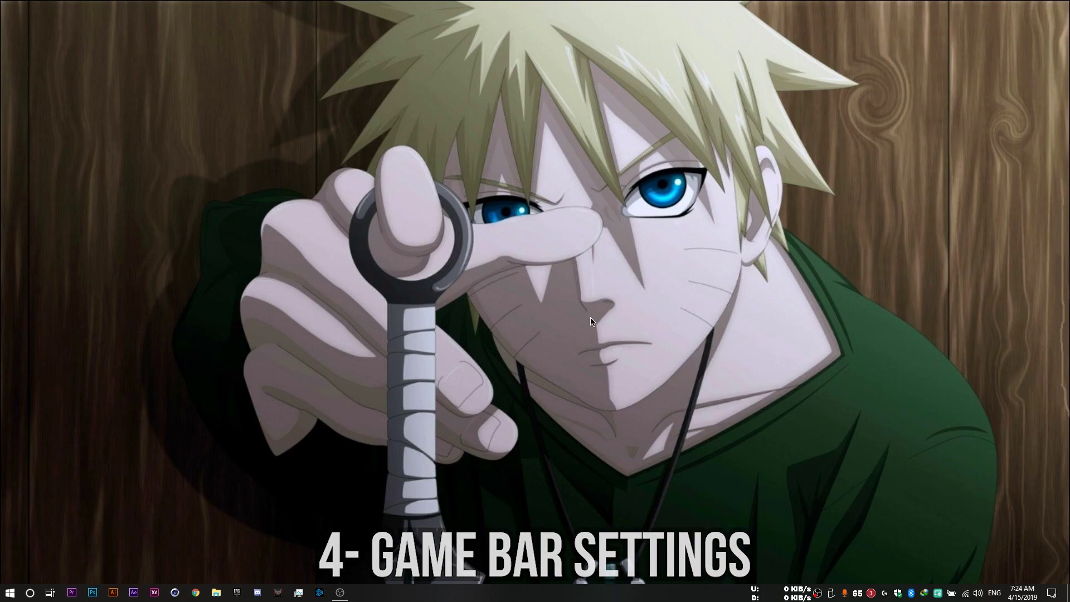
- Review the Captures recording options and the Game Mode setting in Windows Settings' Gaming section, and close Settings
click(9, 591)
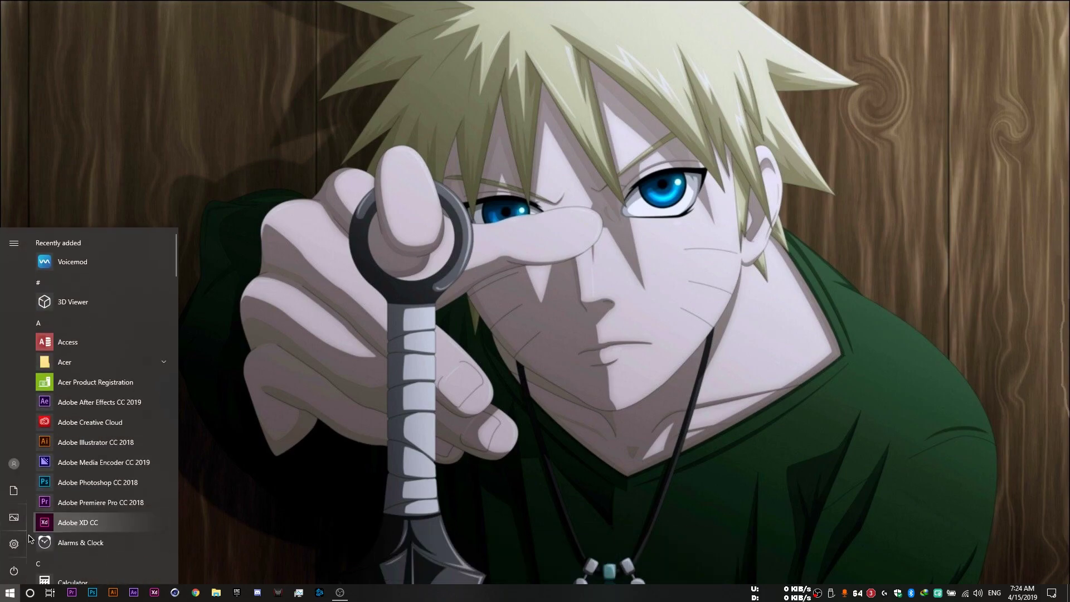
click(8, 549)
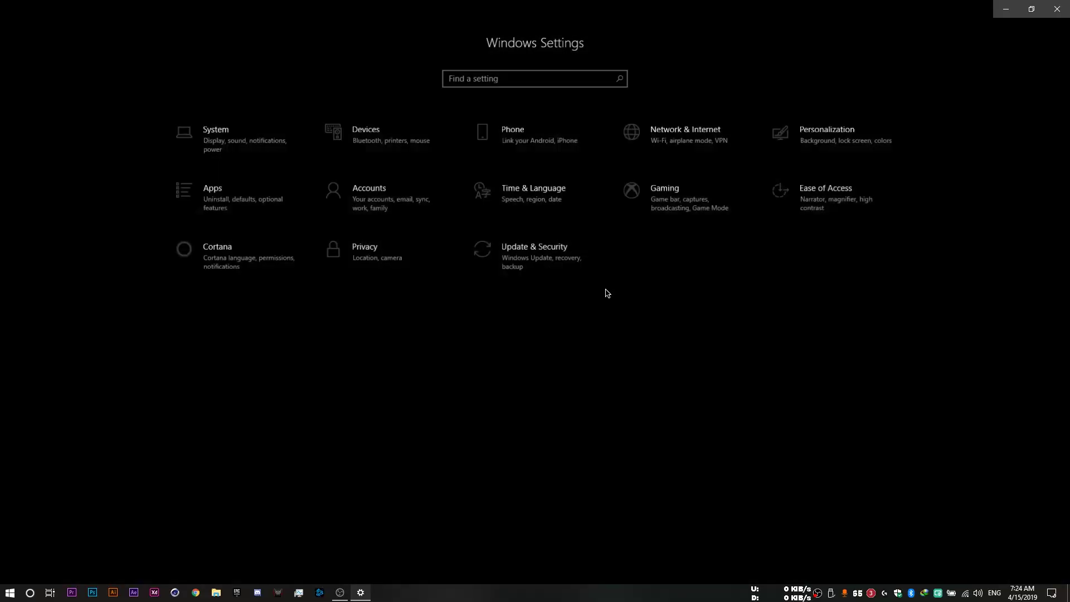
click(674, 199)
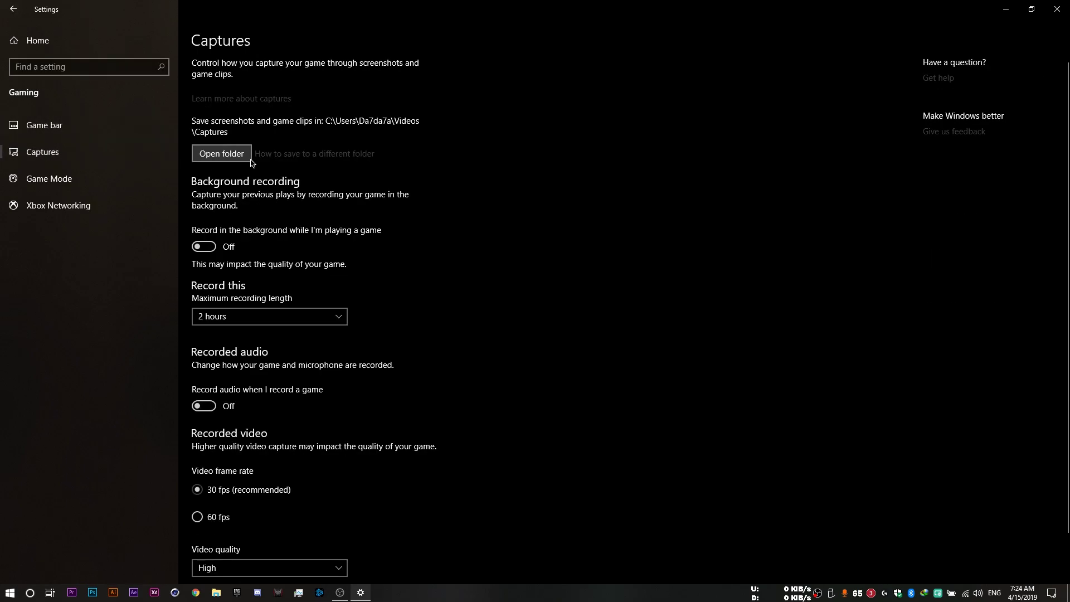
scroll(240, 248, down, 2)
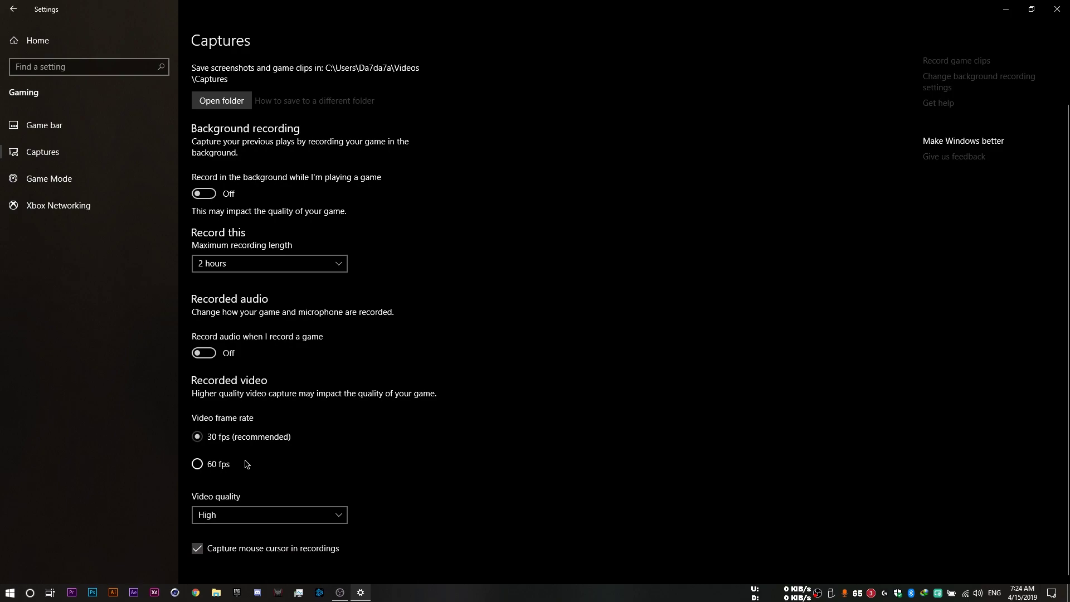
scroll(239, 480, up, 2)
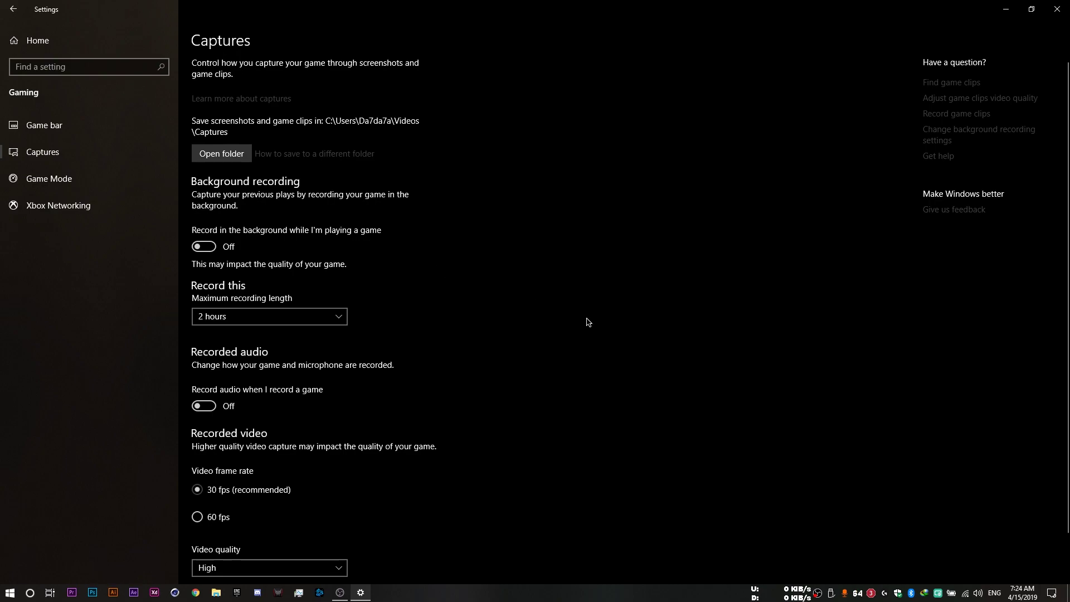
scroll(413, 346, down, 2)
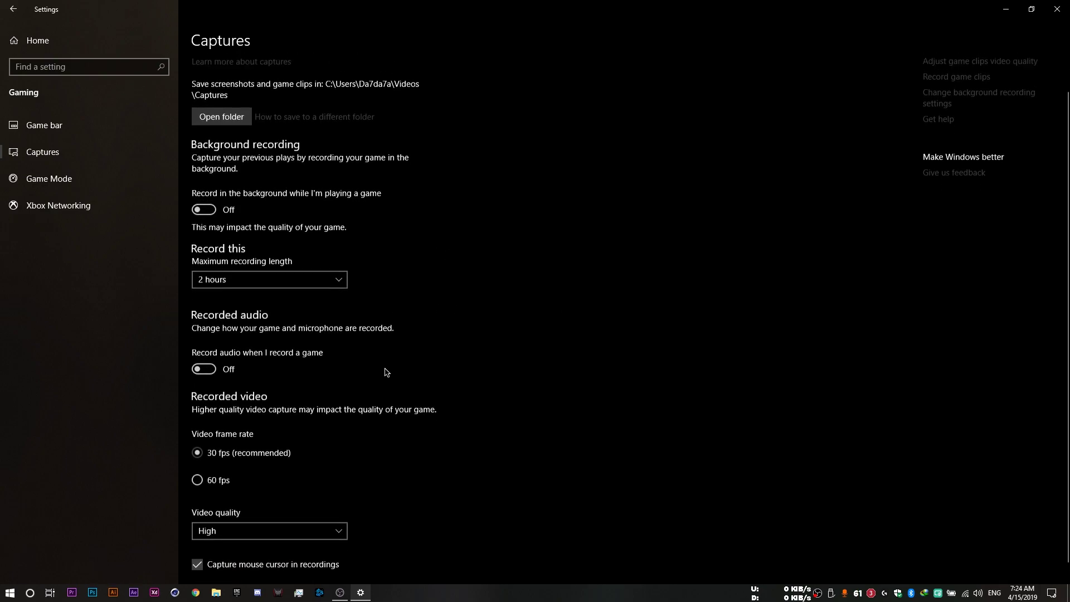
scroll(413, 385, up, 2)
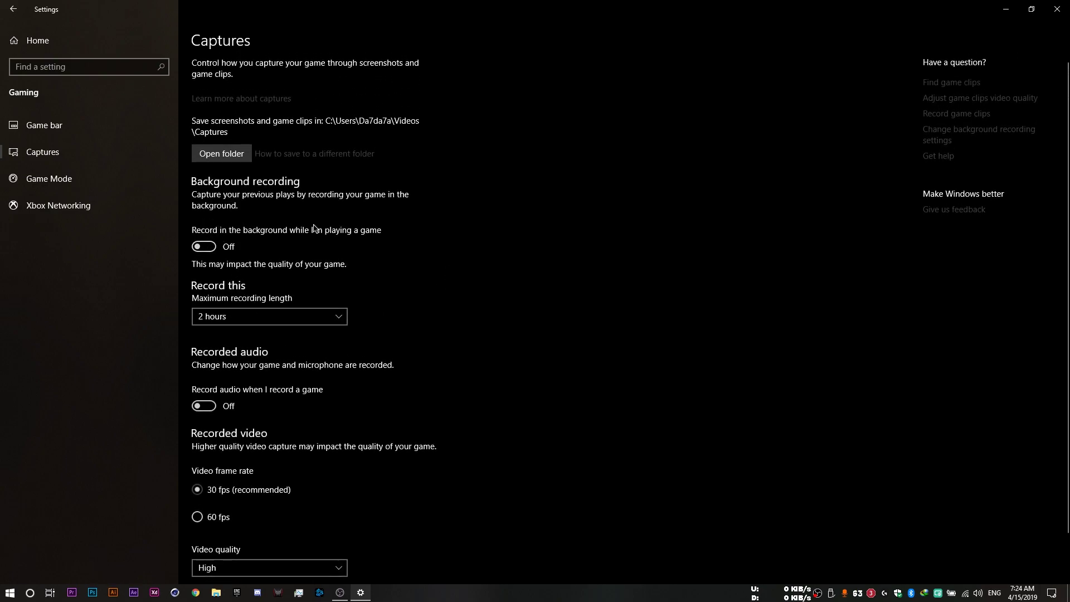
scroll(414, 309, down, 2)
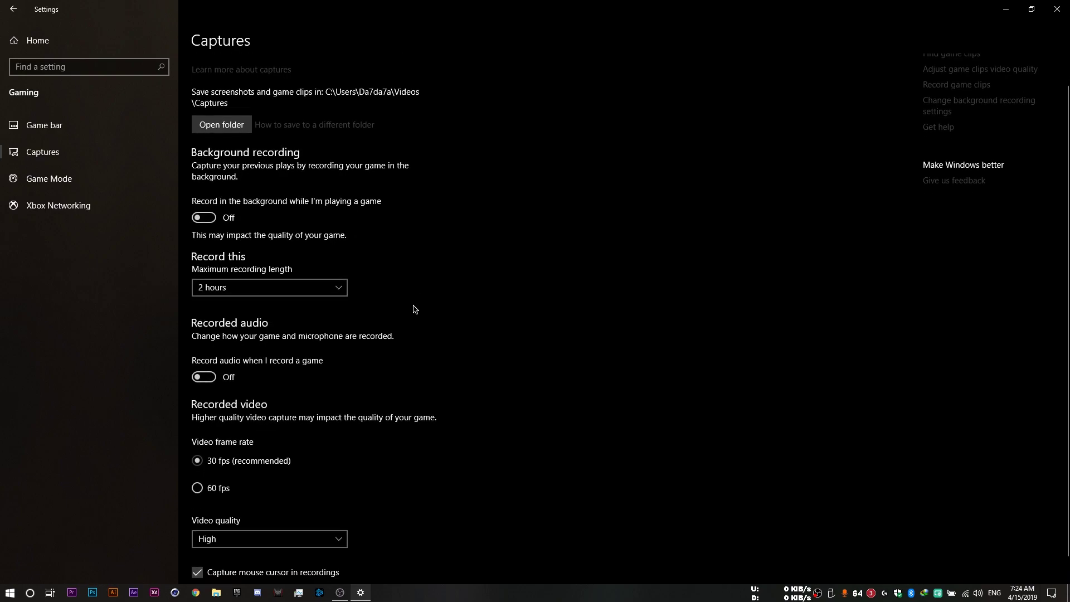
scroll(423, 320, up, 2)
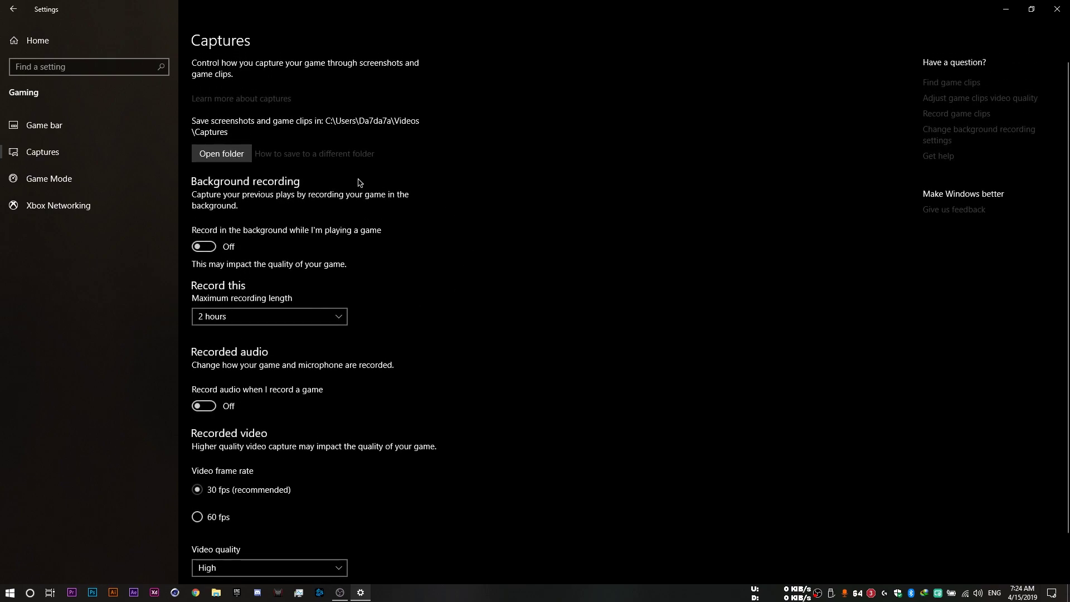
click(67, 179)
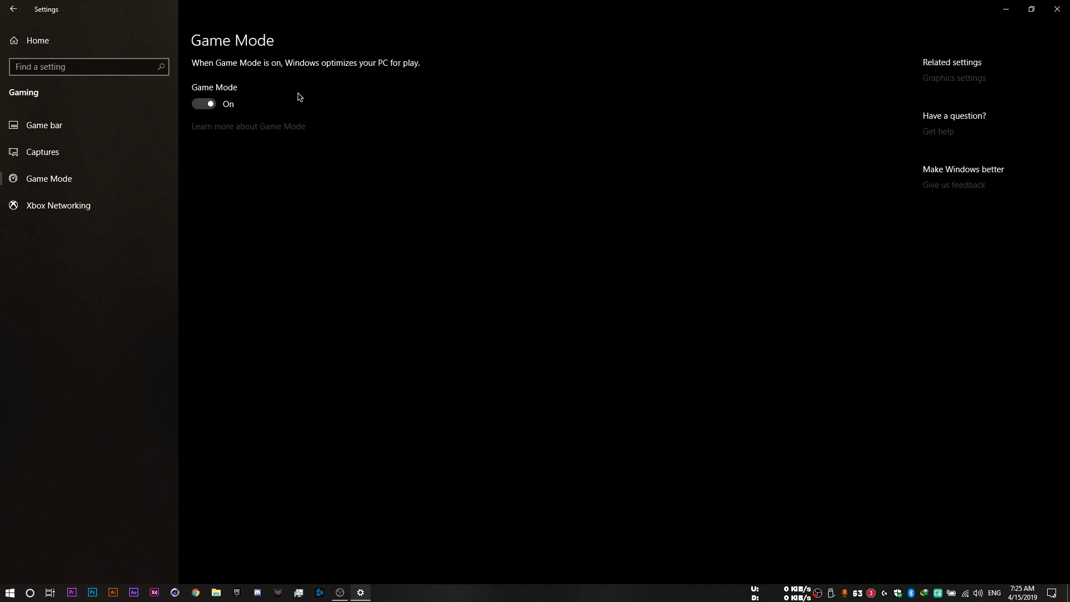
click(1057, 9)
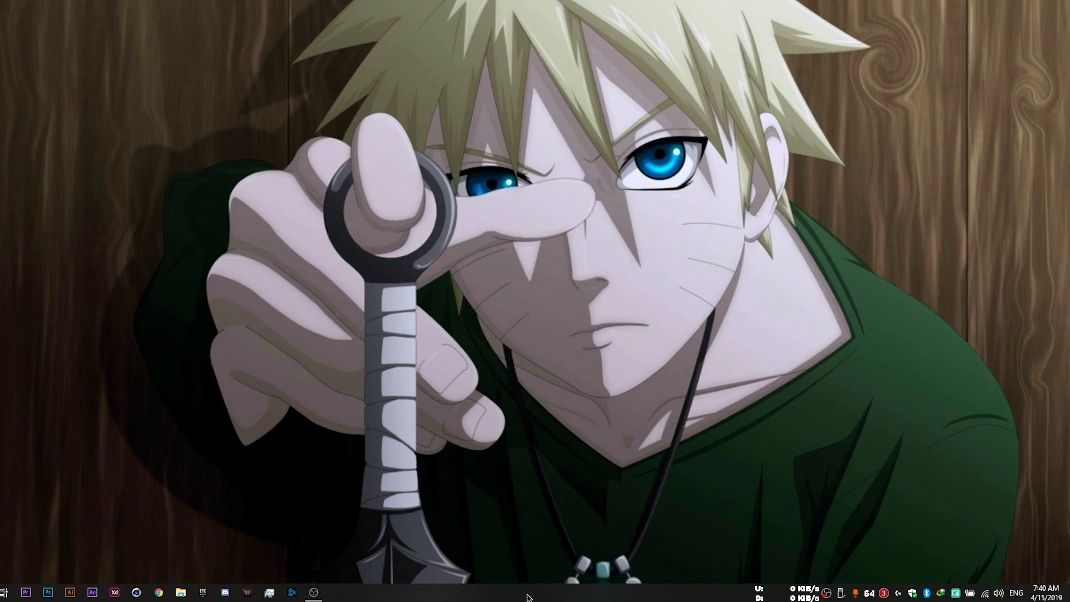
- In Task Manager, disable Adobe Creative Cloud, DolbyDAX2TrayIcon and LGHUB from launching at startup
right_click(535, 591)
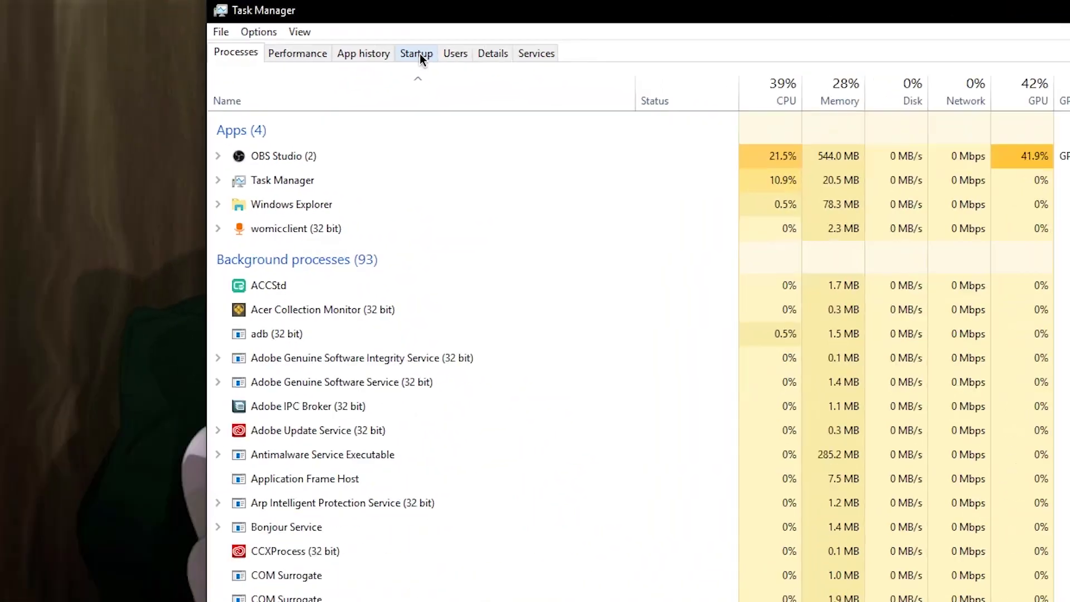
click(416, 51)
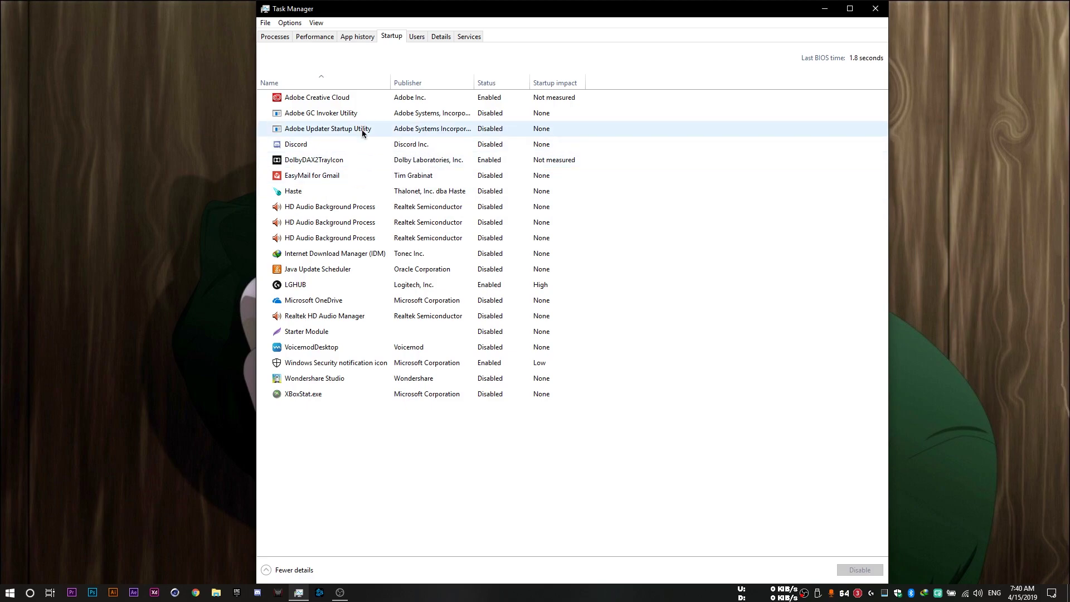
click(341, 98)
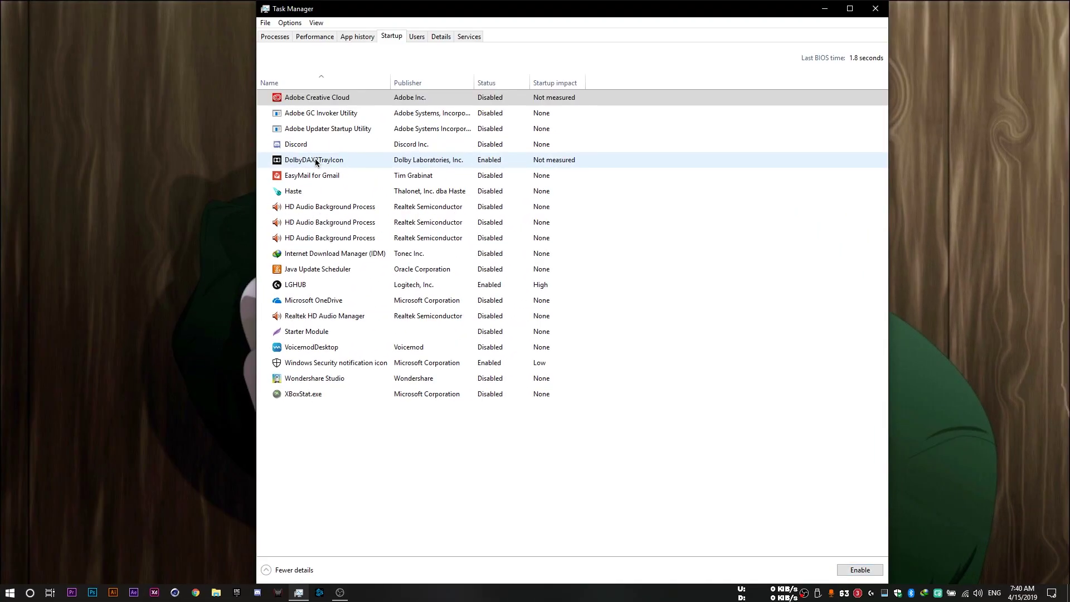
click(315, 162)
click(859, 570)
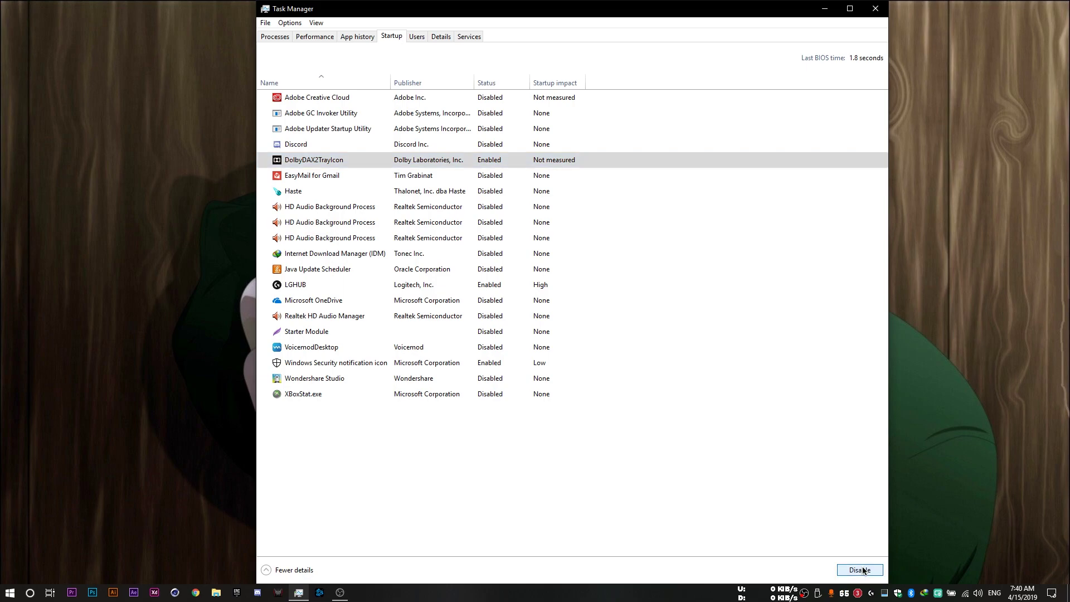
click(478, 285)
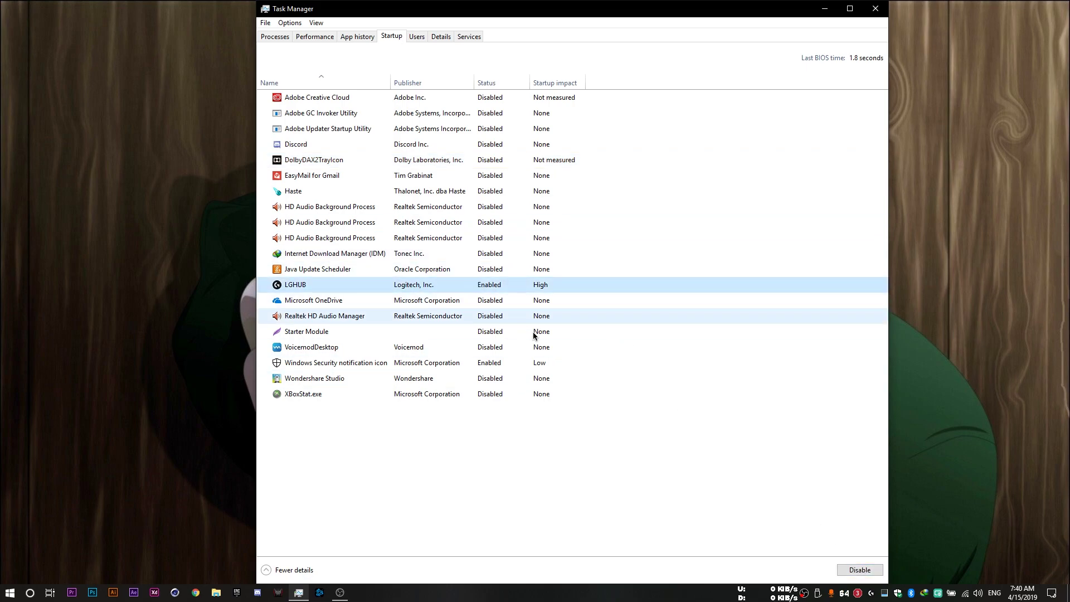
click(860, 570)
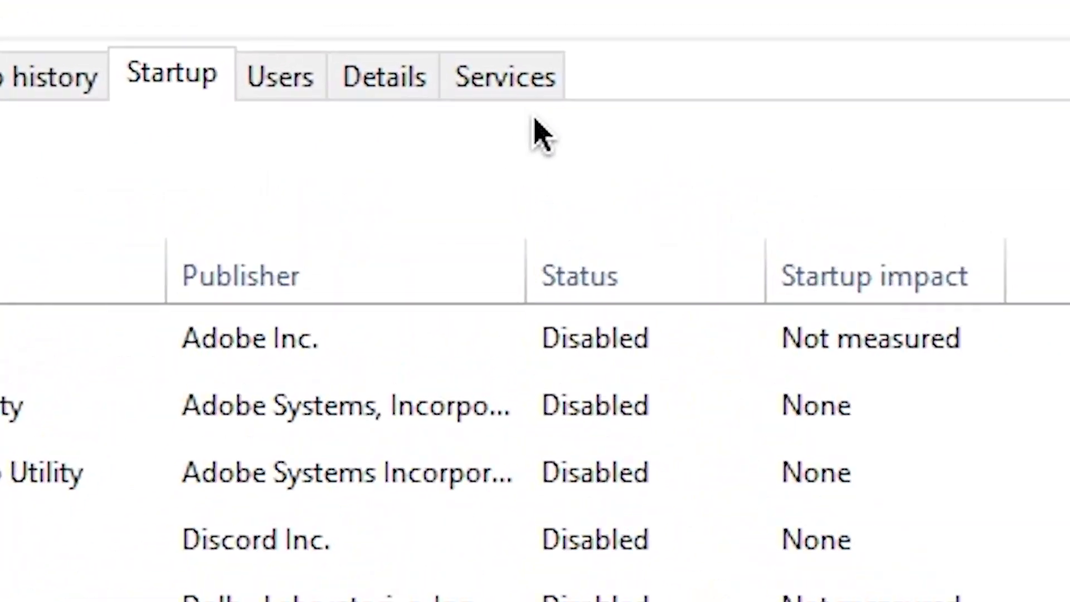
- Stop the Xbox services XboxNetApiSvc, XboxGipSvc, XblGameSave and XblAuthManager in Task Manager
click(468, 37)
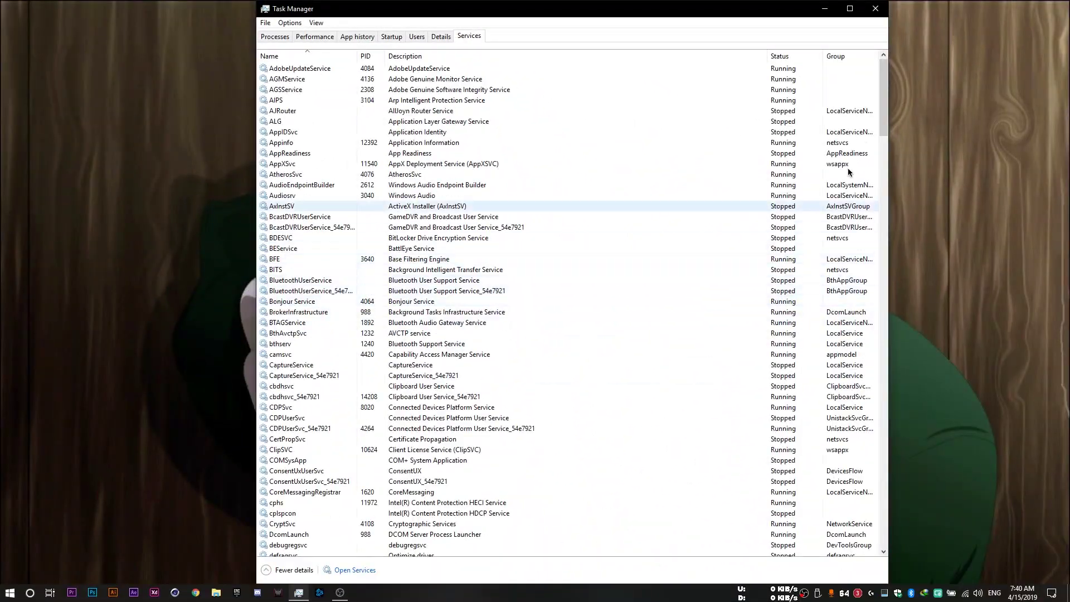
drag(883, 89, 905, 529)
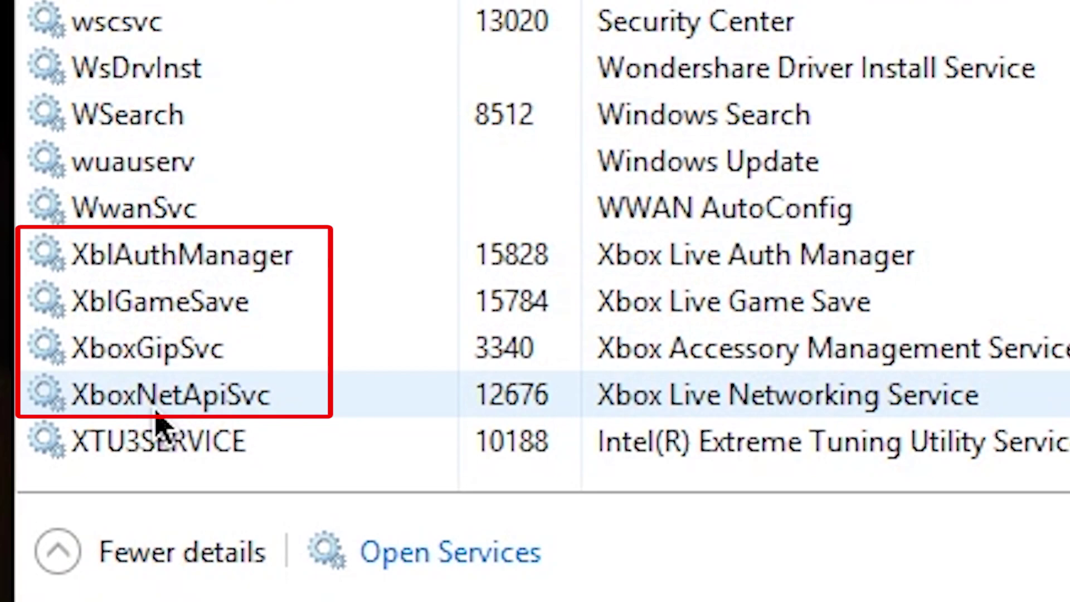
right_click(119, 409)
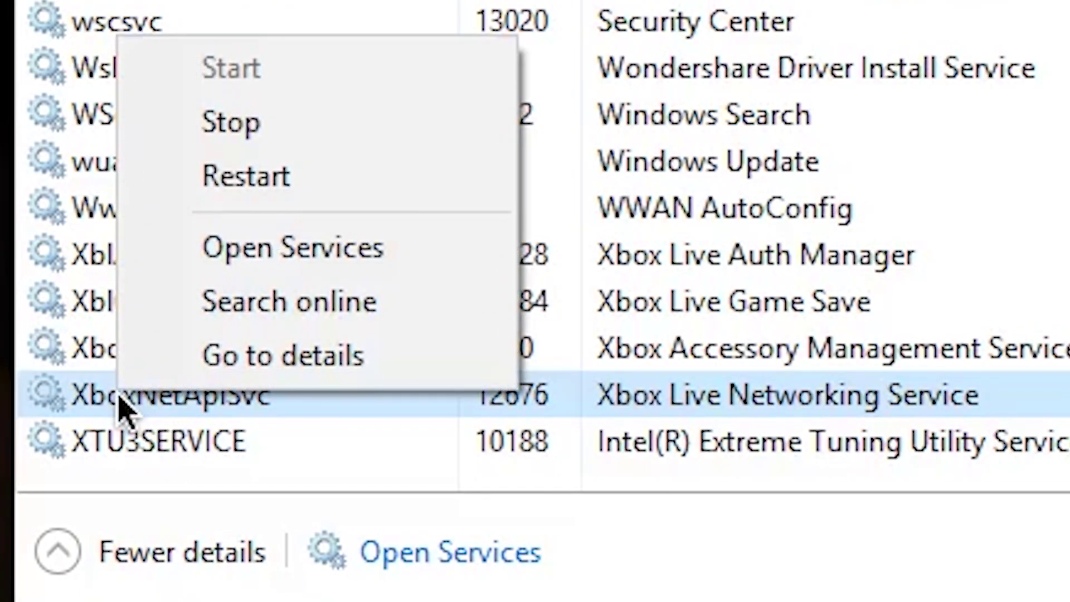
click(245, 139)
right_click(158, 369)
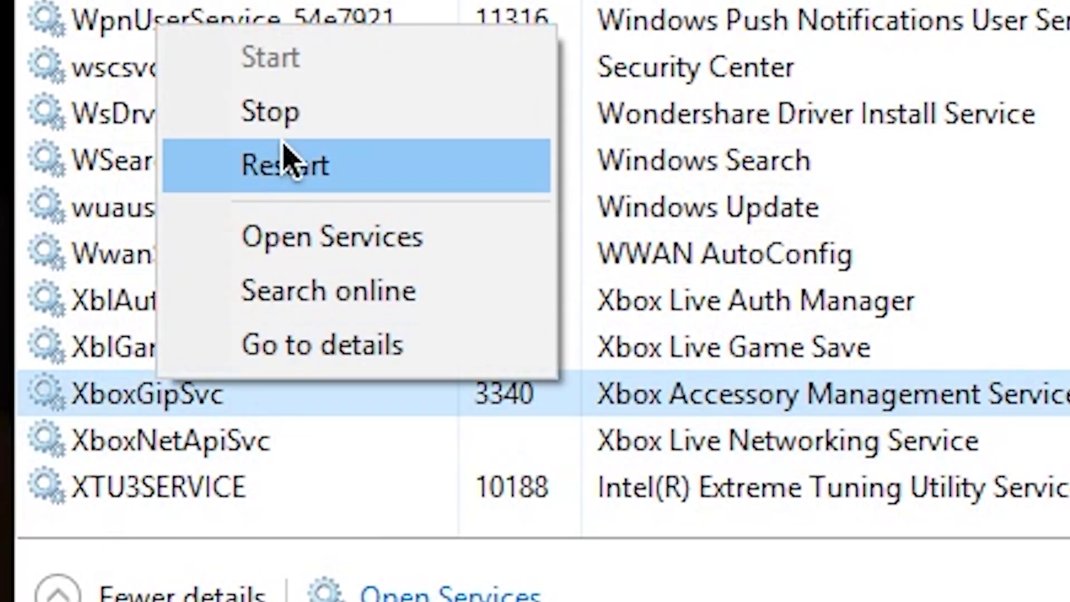
click(307, 121)
right_click(179, 334)
click(327, 68)
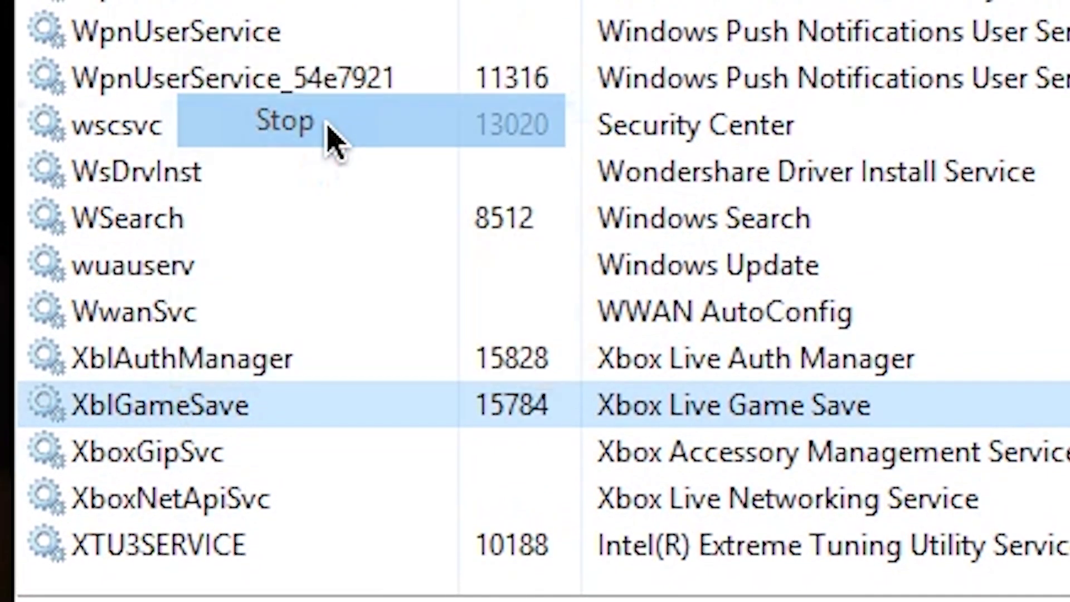
right_click(155, 356)
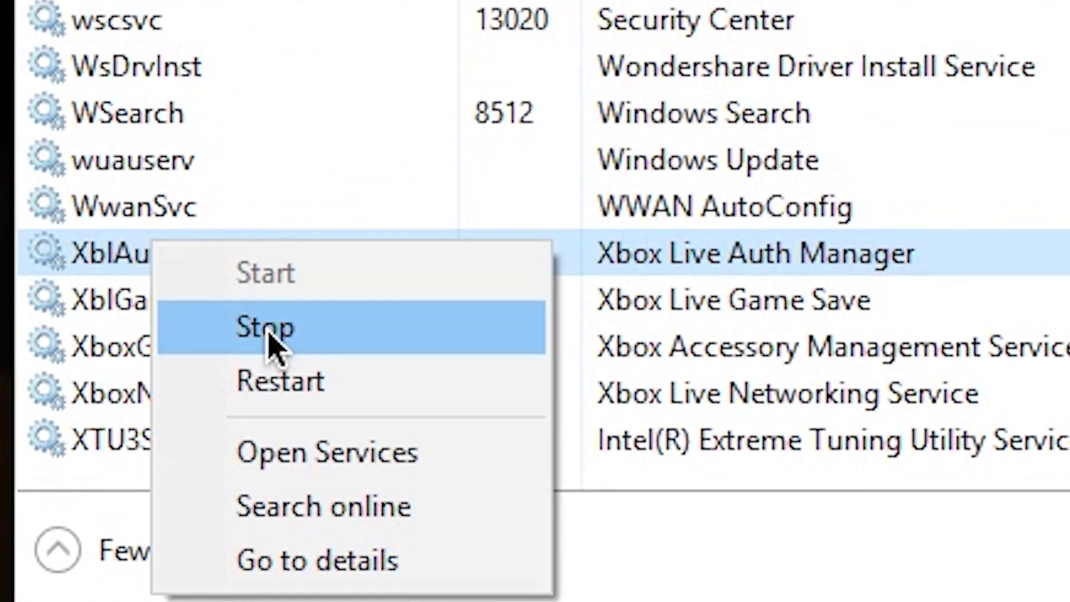
click(269, 329)
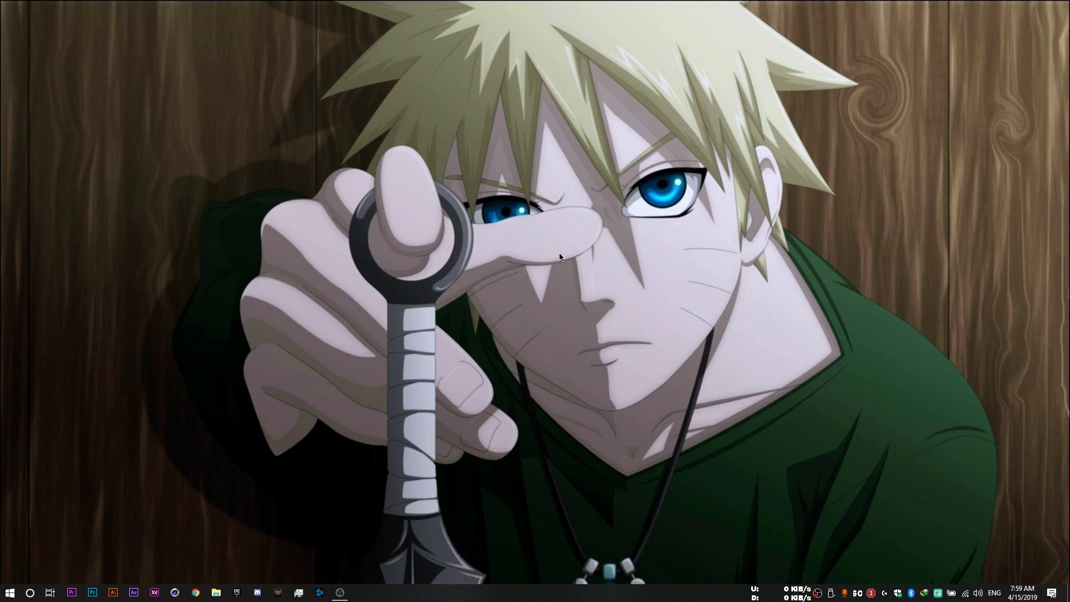
- Open the temporary files folder by running %temp%
key(super+r)
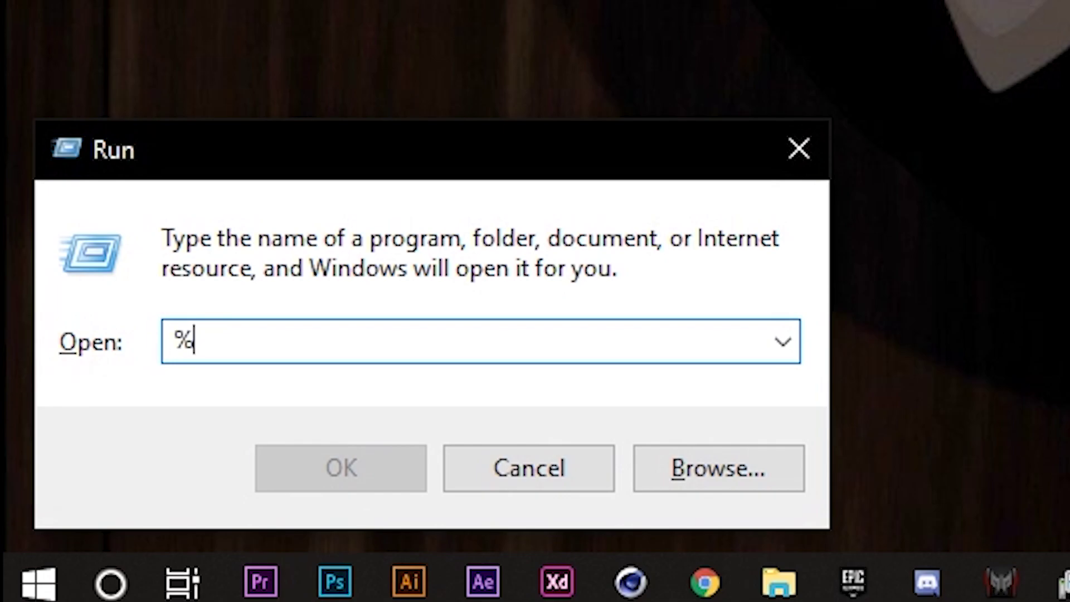
text(%)
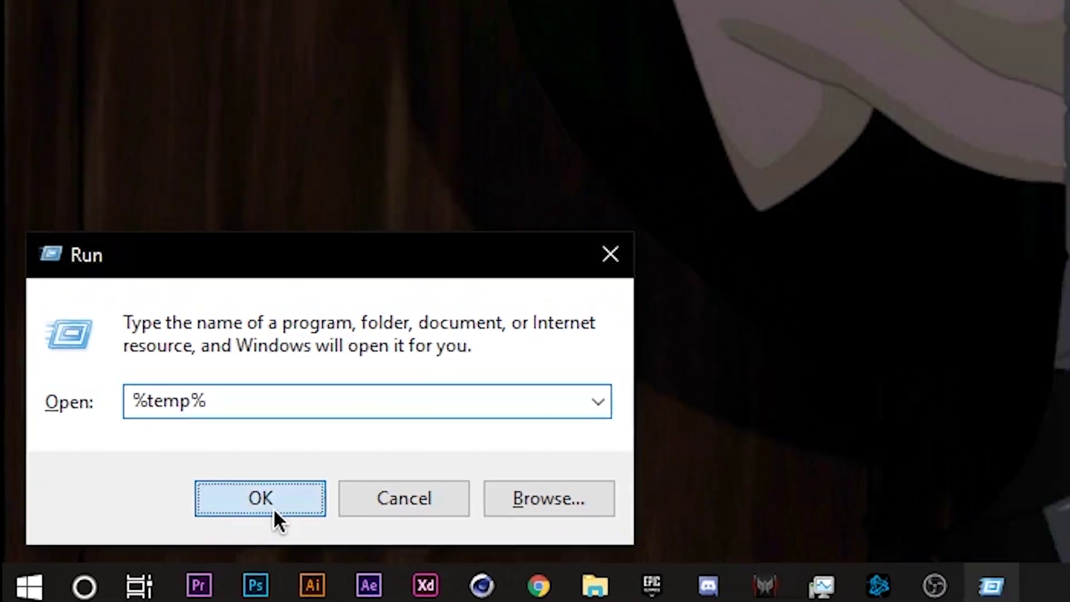
click(369, 487)
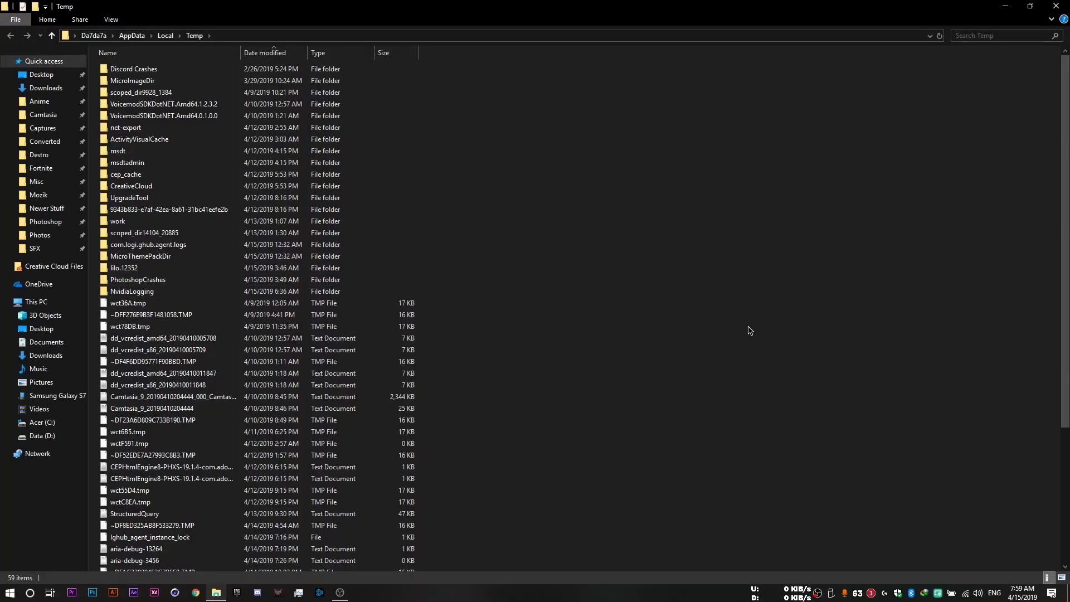
- Delete everything in the Temp folder, granting administrator permission for all current items
key(ctrl+a)
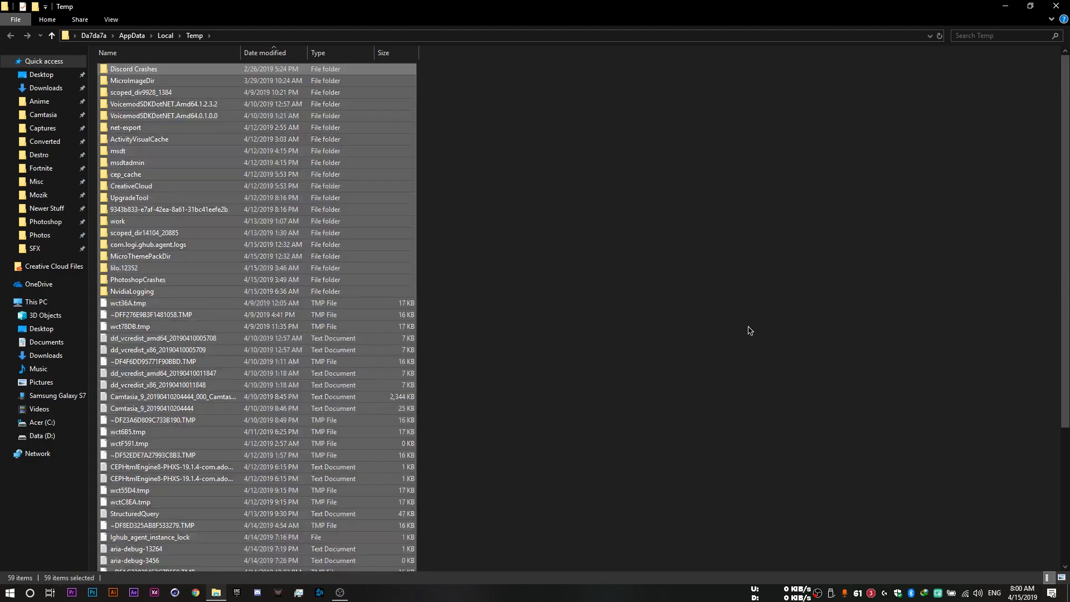
right_click(136, 290)
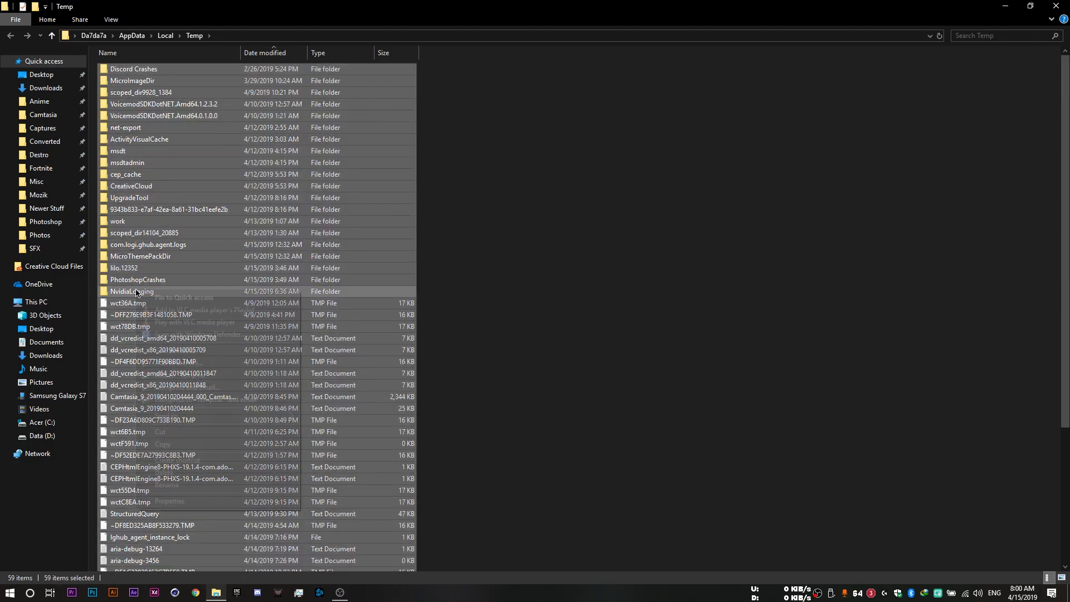
click(167, 472)
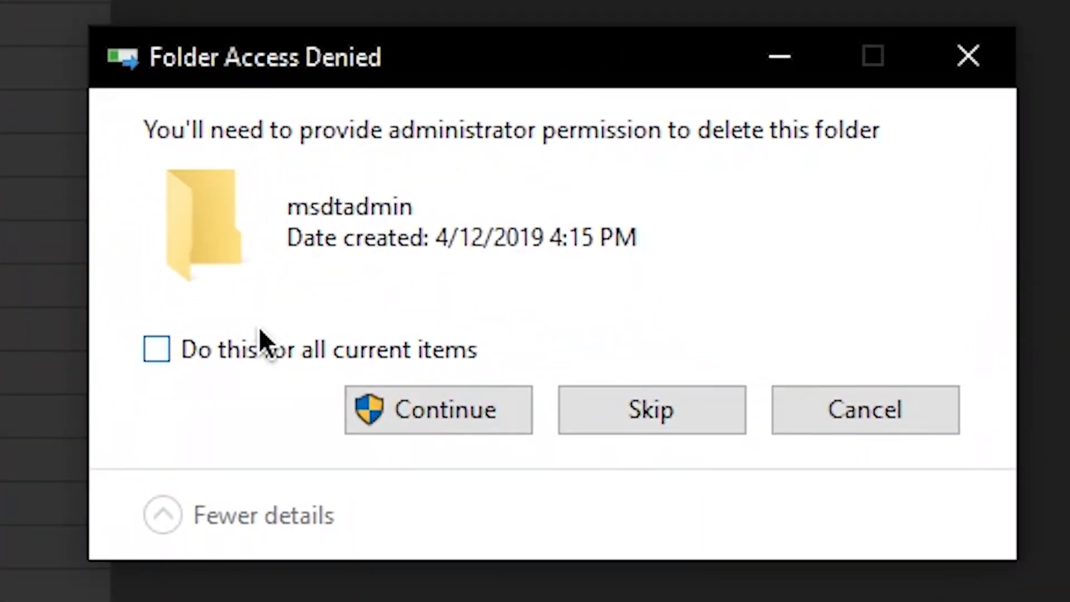
click(255, 347)
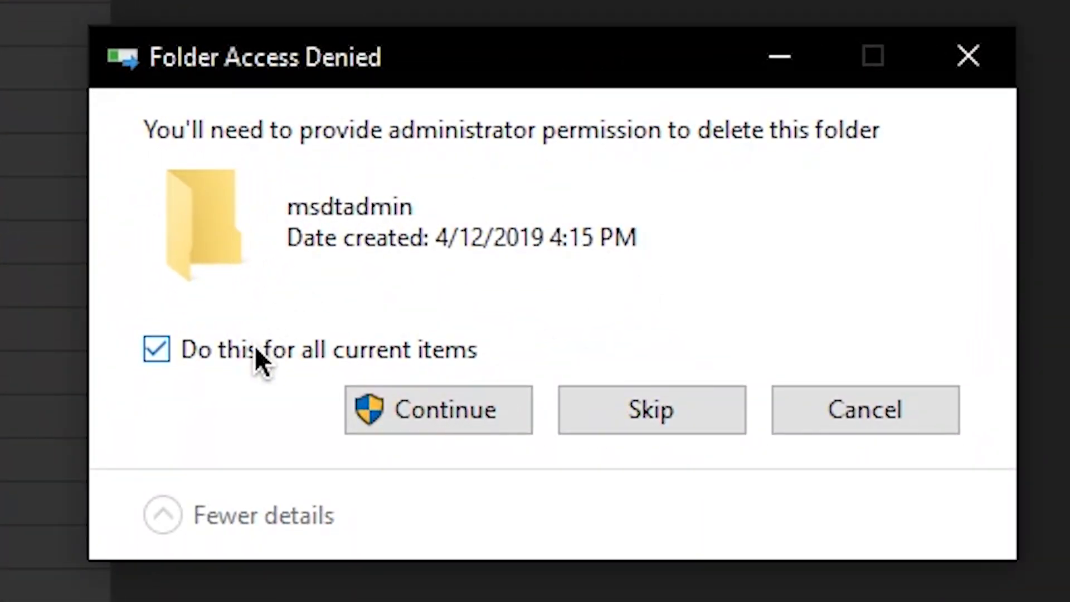
click(446, 409)
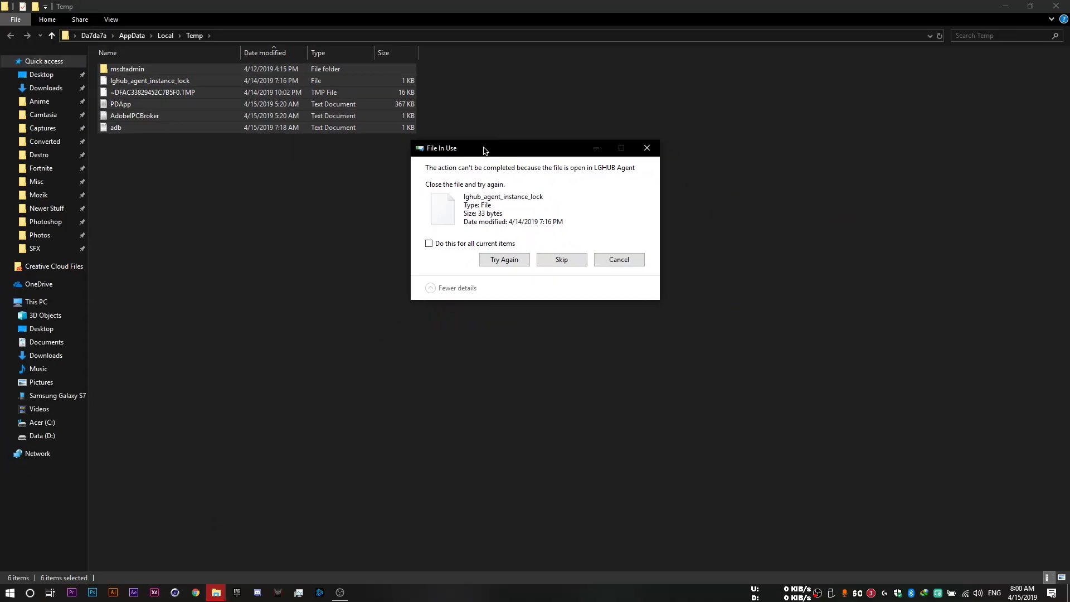
- Skip all current items that are in use so the Temp folder deletion can finish
drag(394, 95, 666, 95)
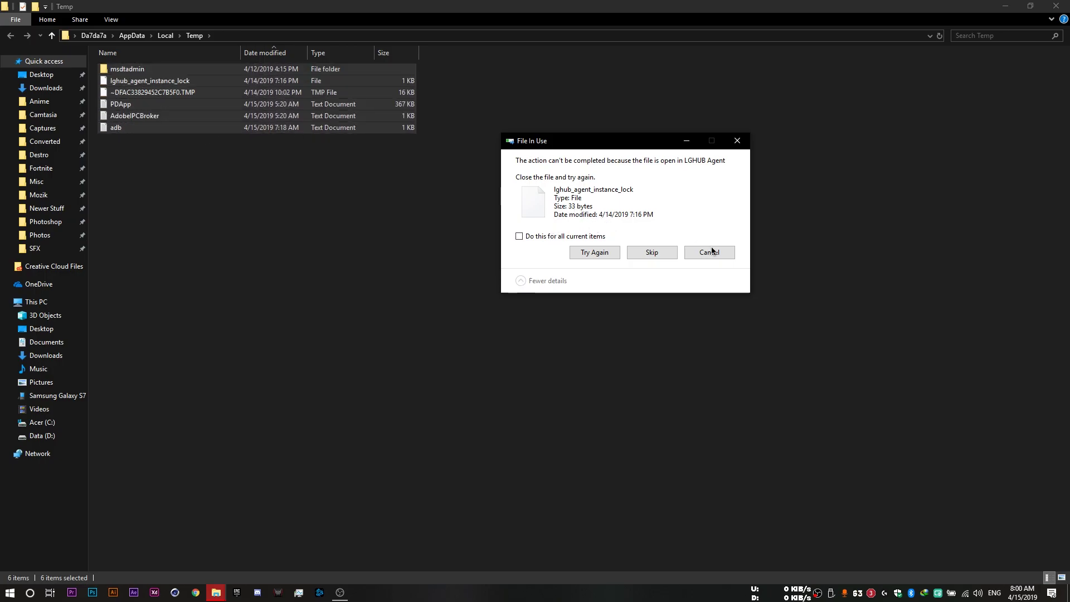
click(533, 236)
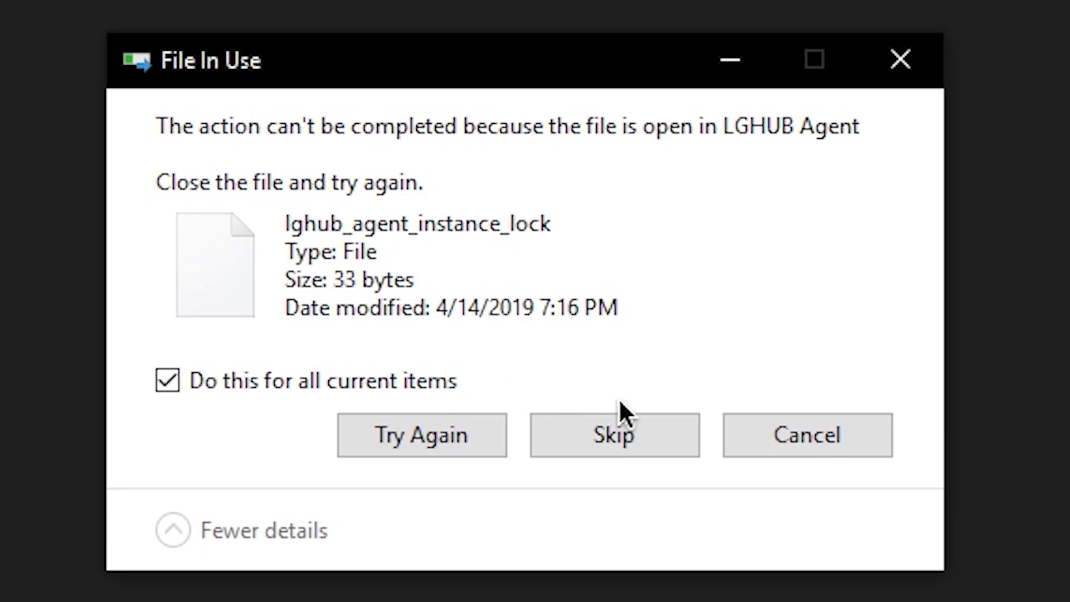
click(626, 422)
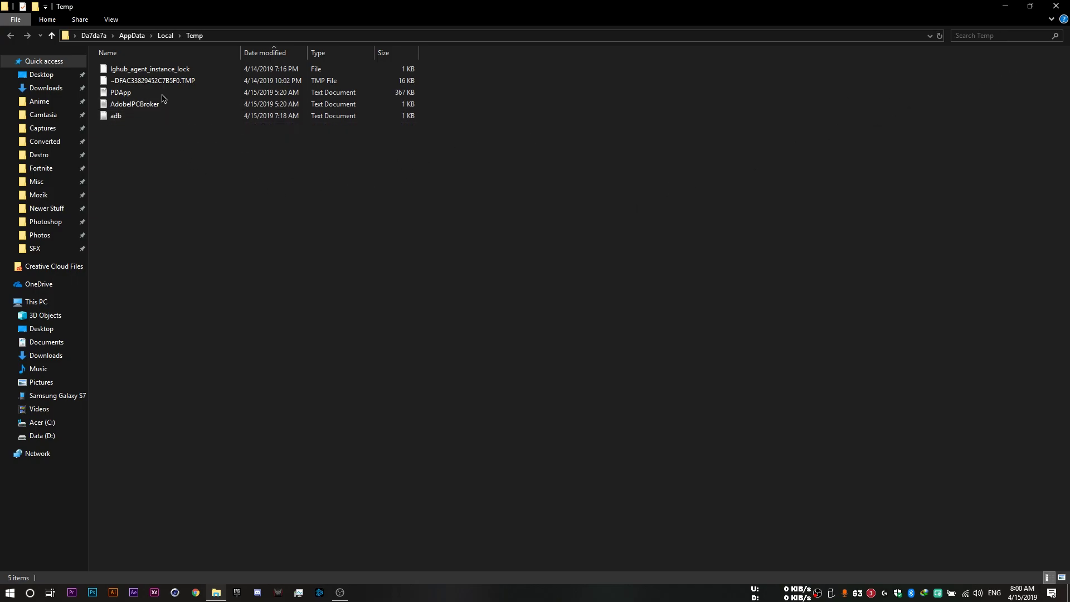
- Close the emptied user Temp folder and open the Windows Temp folder by running temp
click(1056, 6)
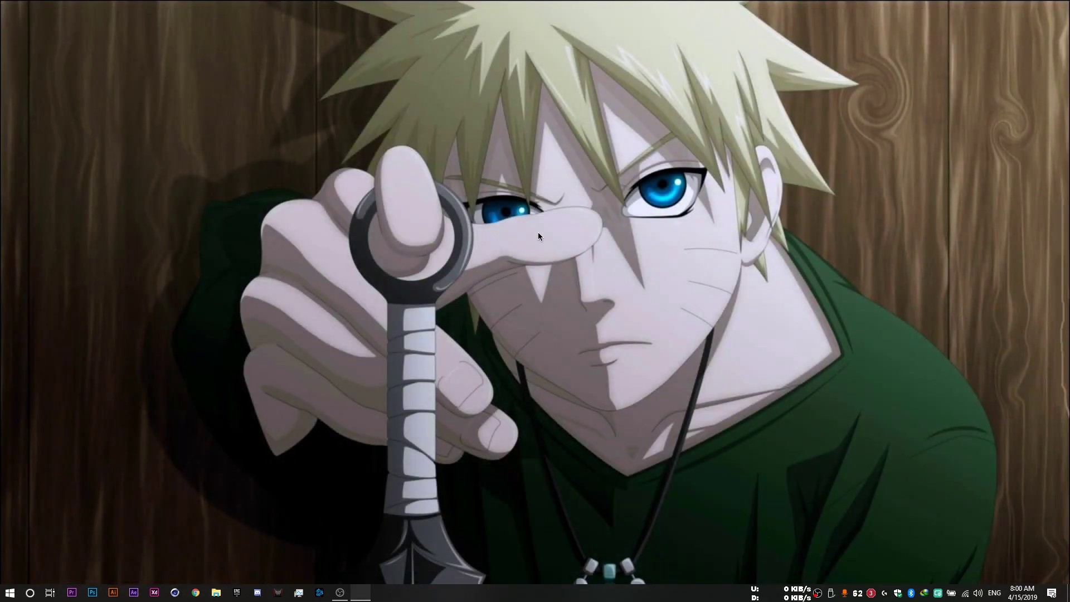
key(super+r)
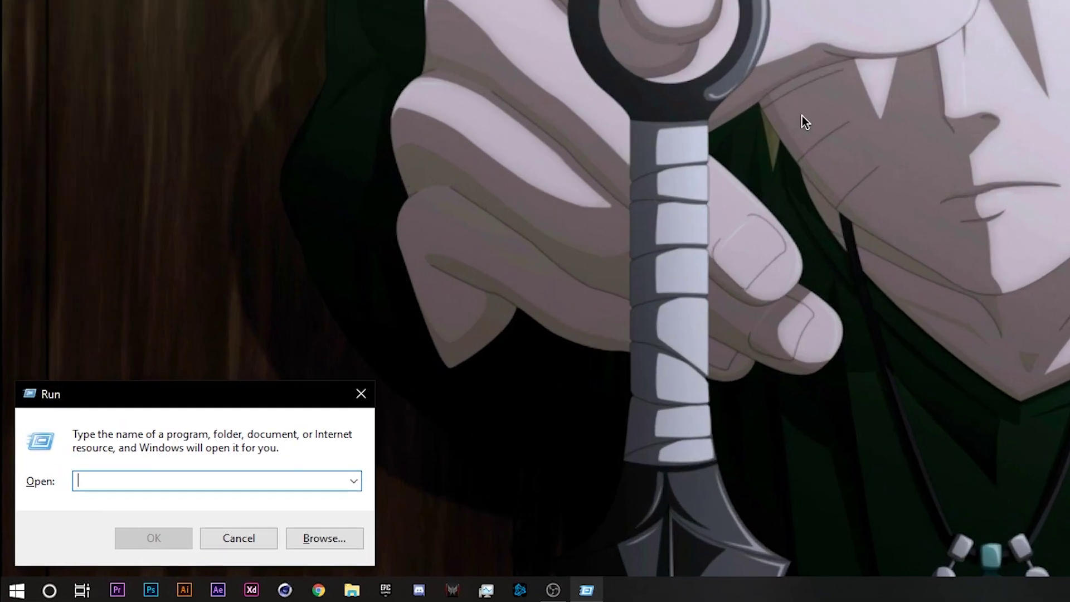
text(t)
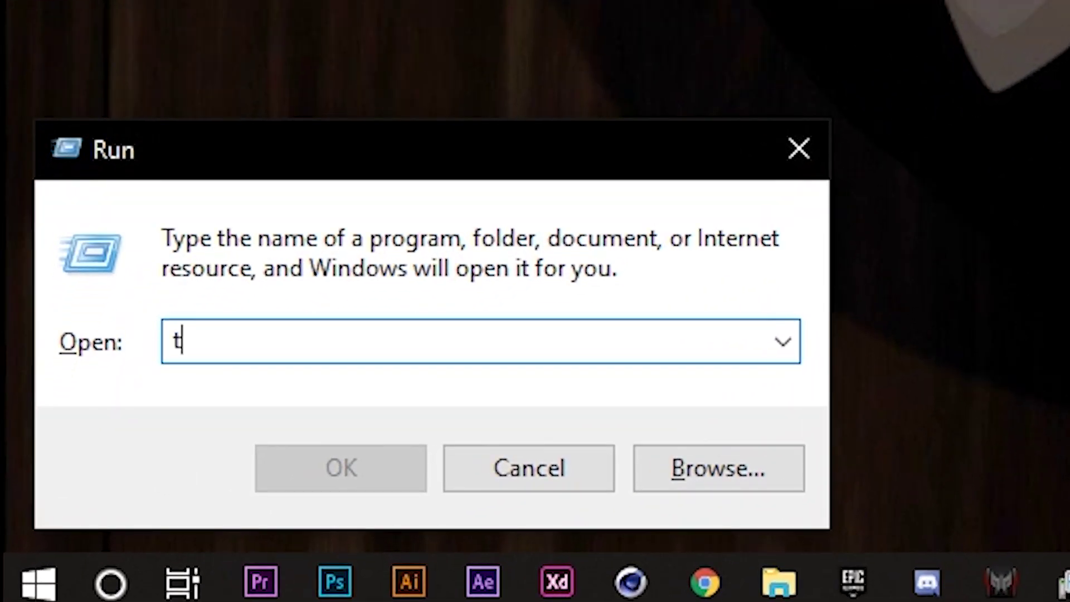
text(emp)
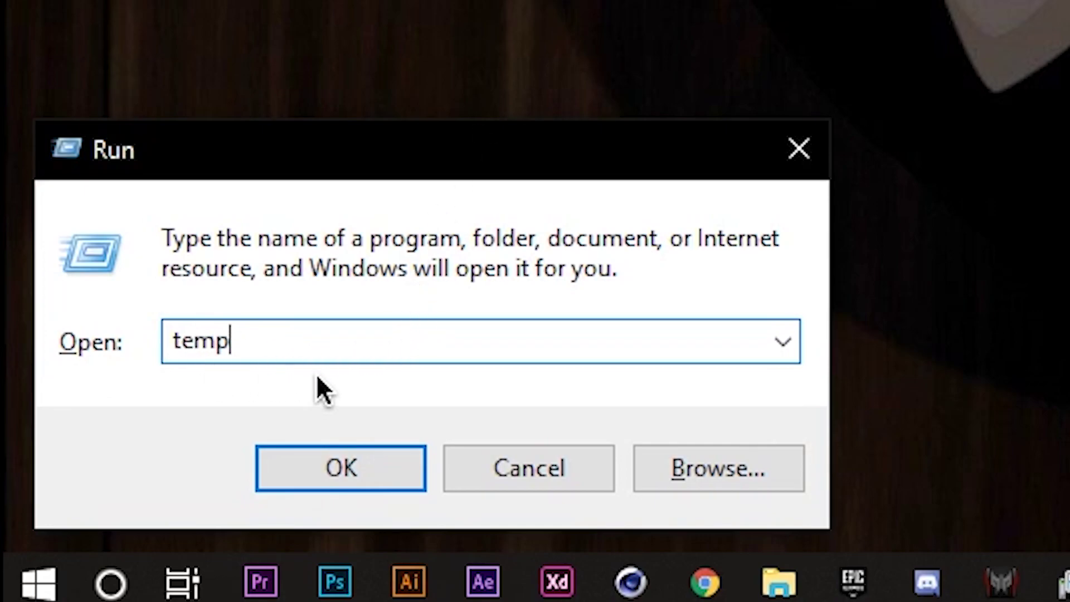
click(335, 469)
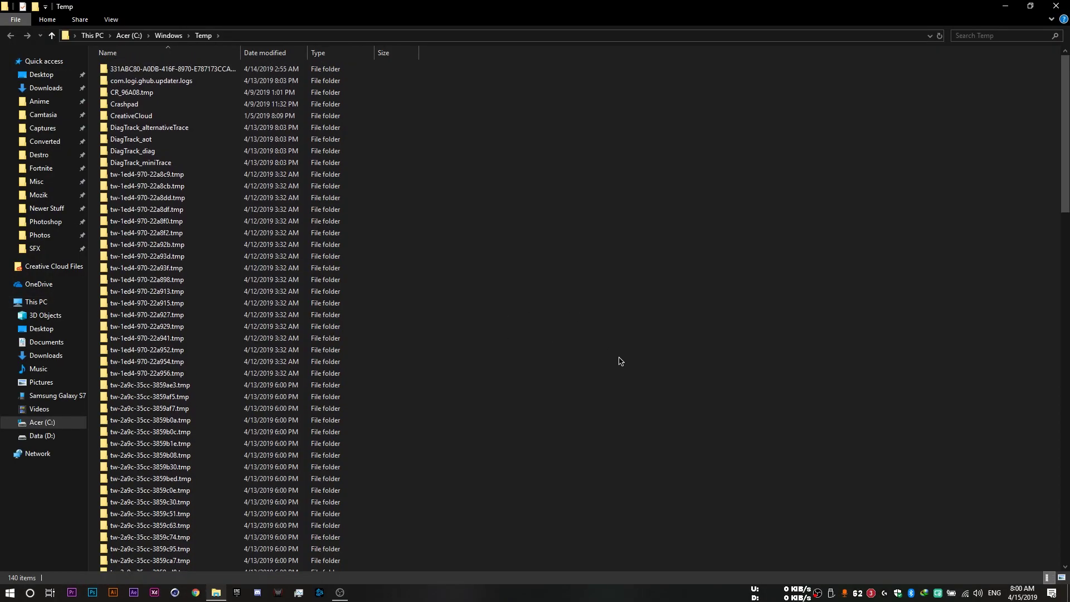
- Delete everything in the Windows Temp folder, granting administrator permission and skipping all items that are in use
key(ctrl+a)
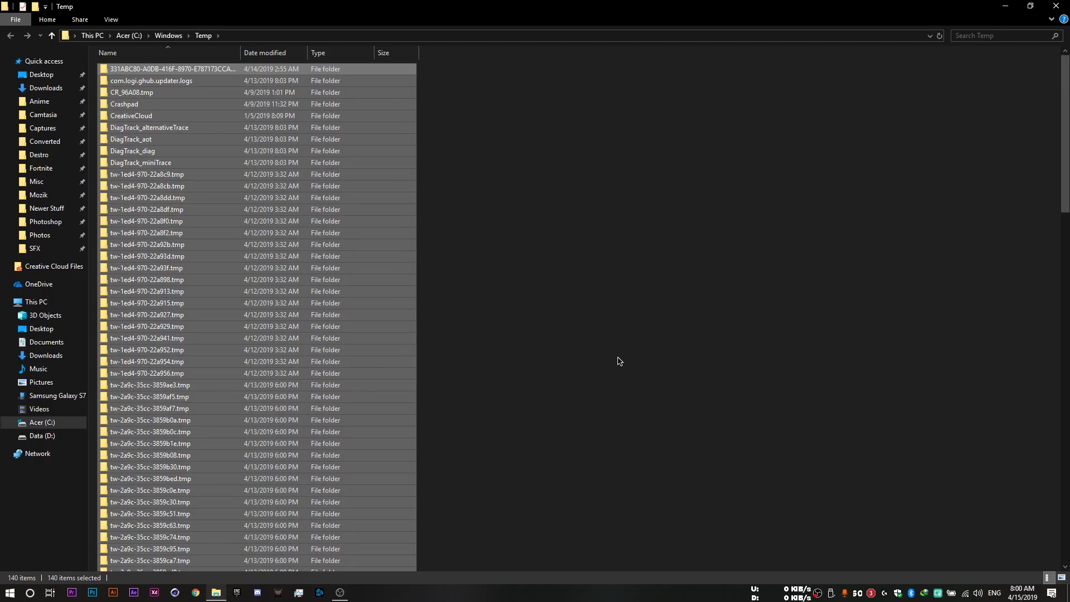
right_click(111, 329)
click(142, 497)
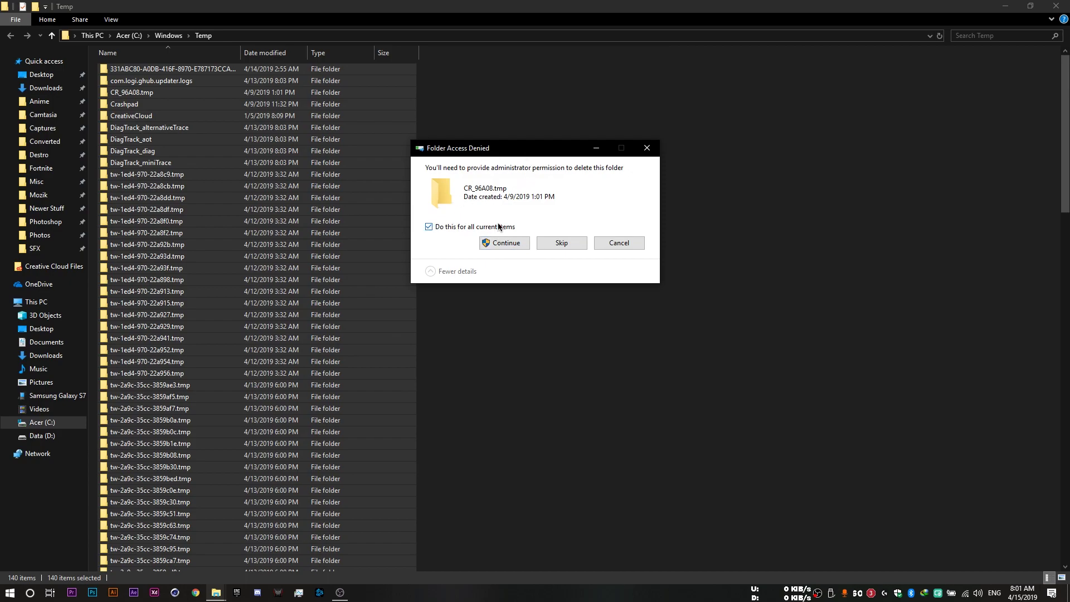
click(500, 237)
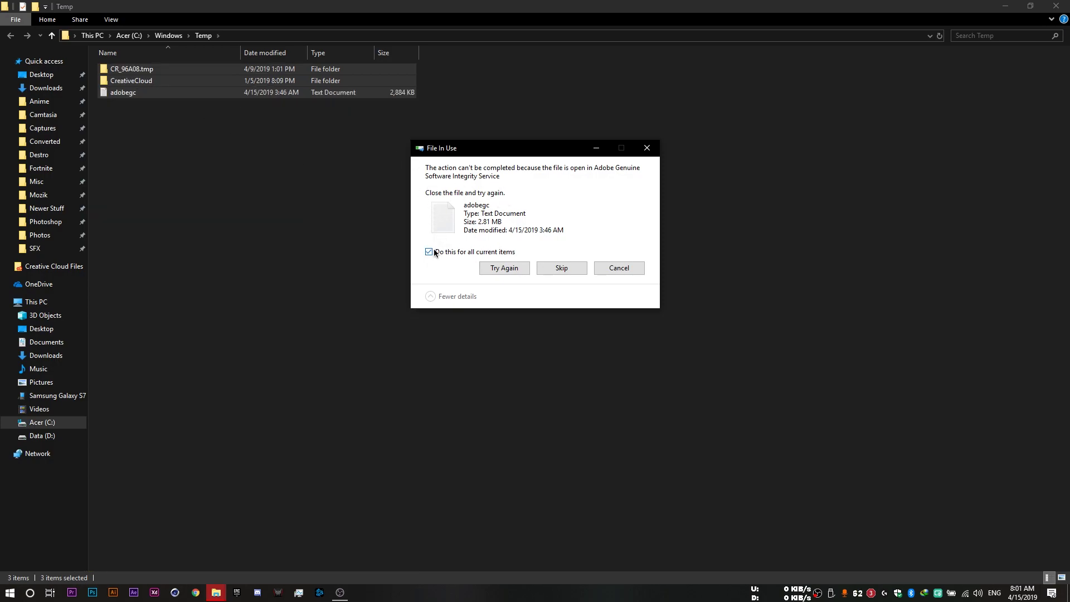
click(561, 270)
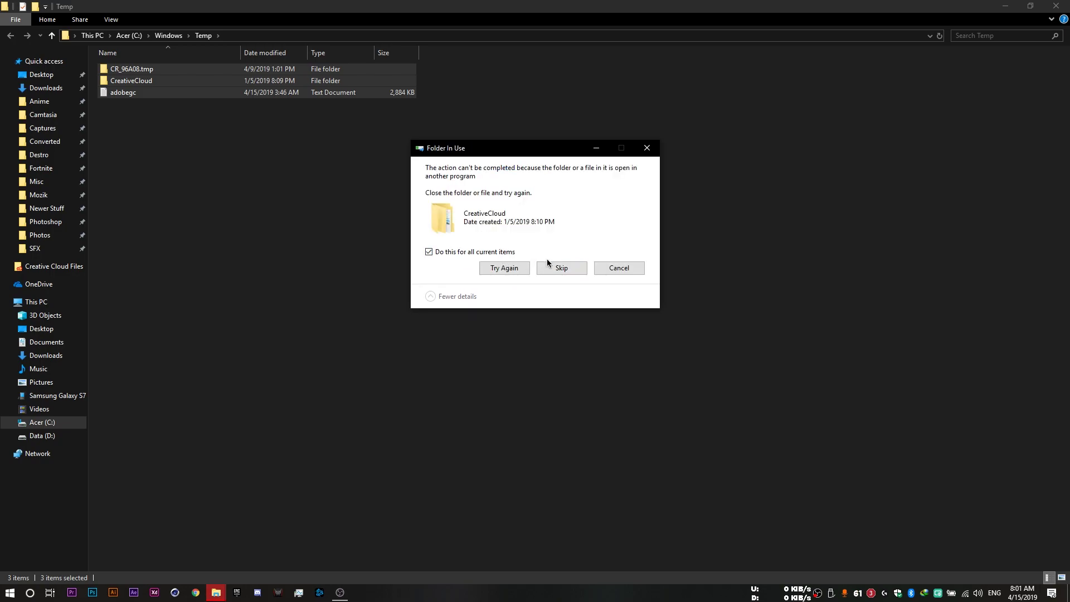
click(554, 266)
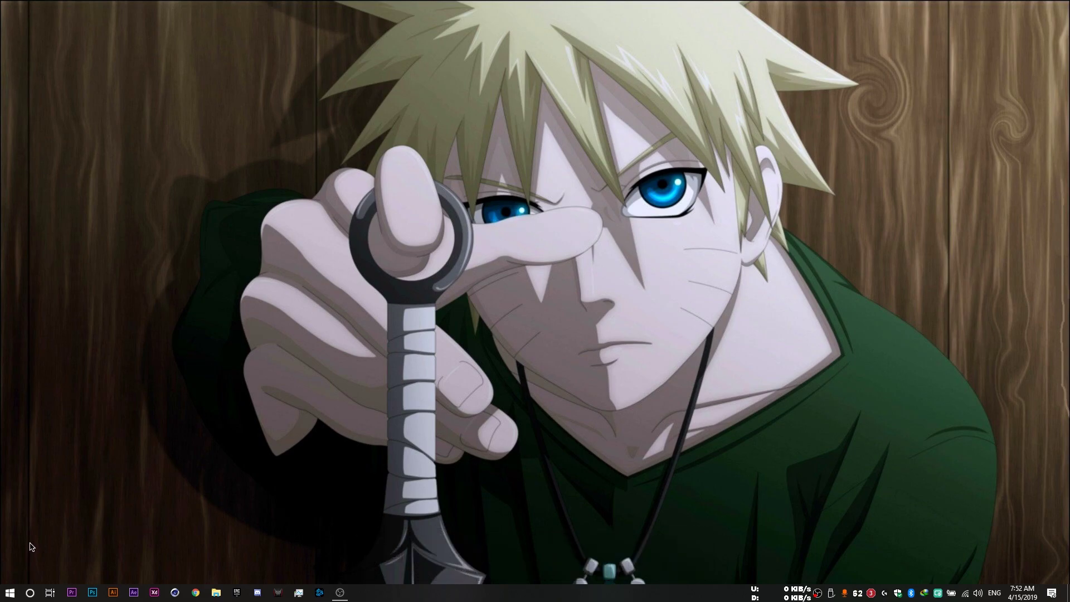
- Open the advanced system settings from the System page of Control Panel's System and Security section
click(9, 593)
text(control Panel)
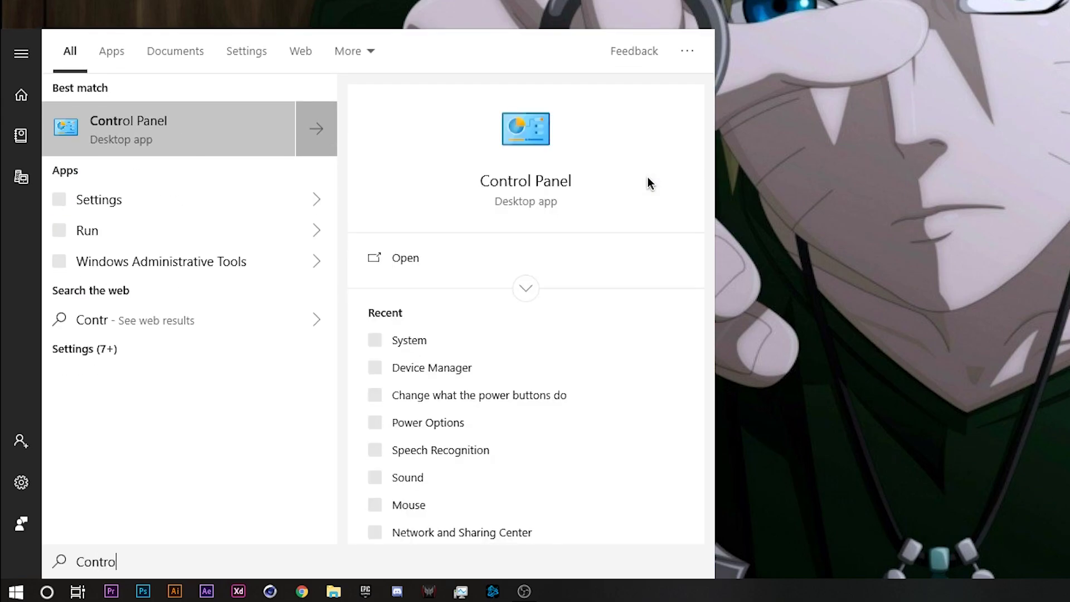
click(285, 131)
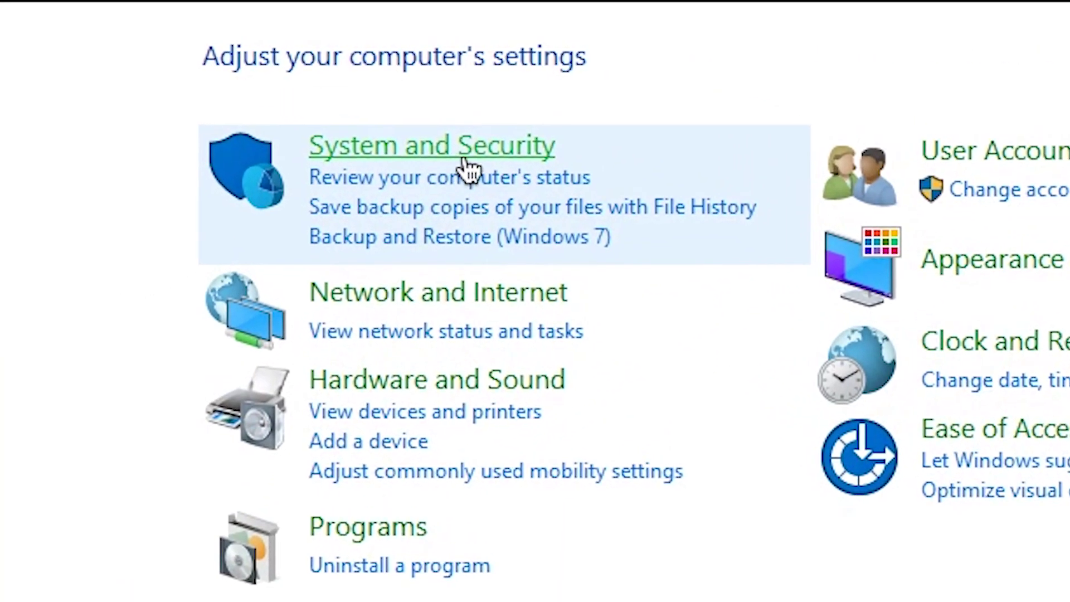
click(456, 105)
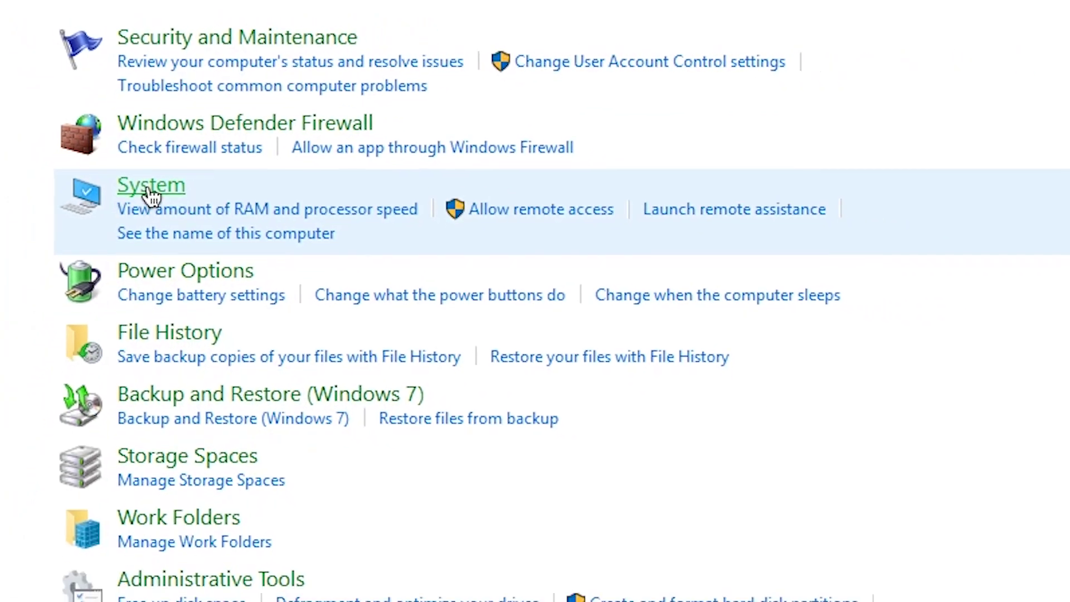
click(141, 242)
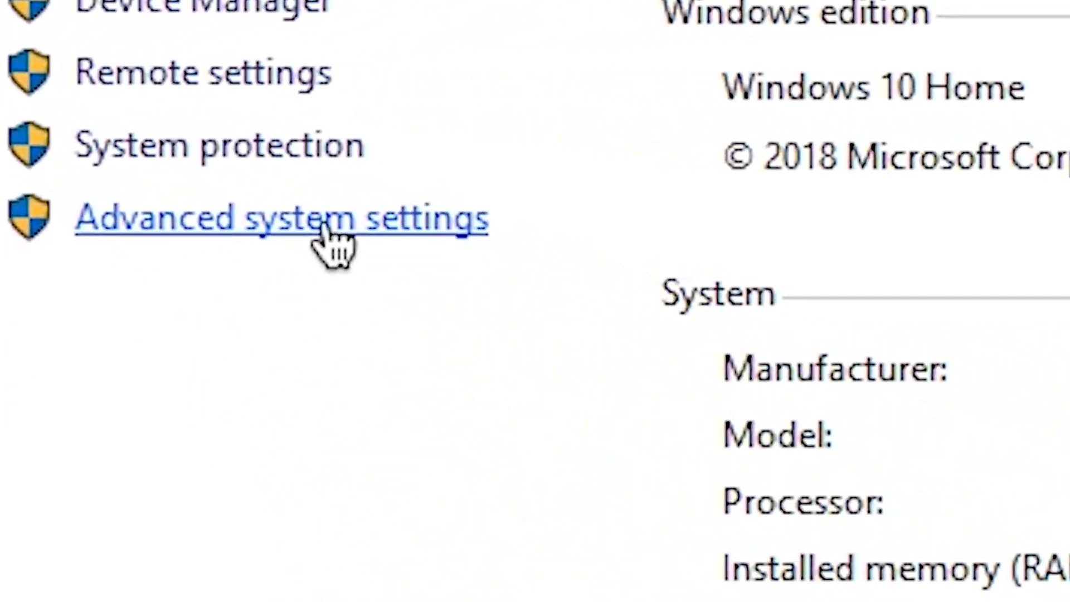
click(140, 134)
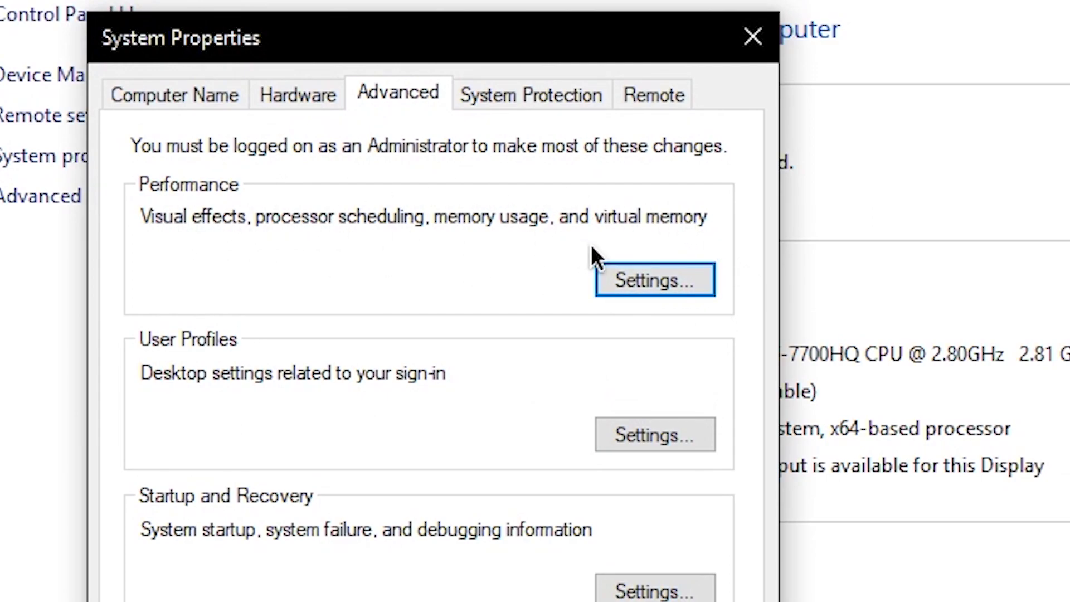
- Adjust the Windows visual effects for best performance, keeping only Smooth edges of screen fonts enabled
click(647, 278)
drag(346, 125, 853, 85)
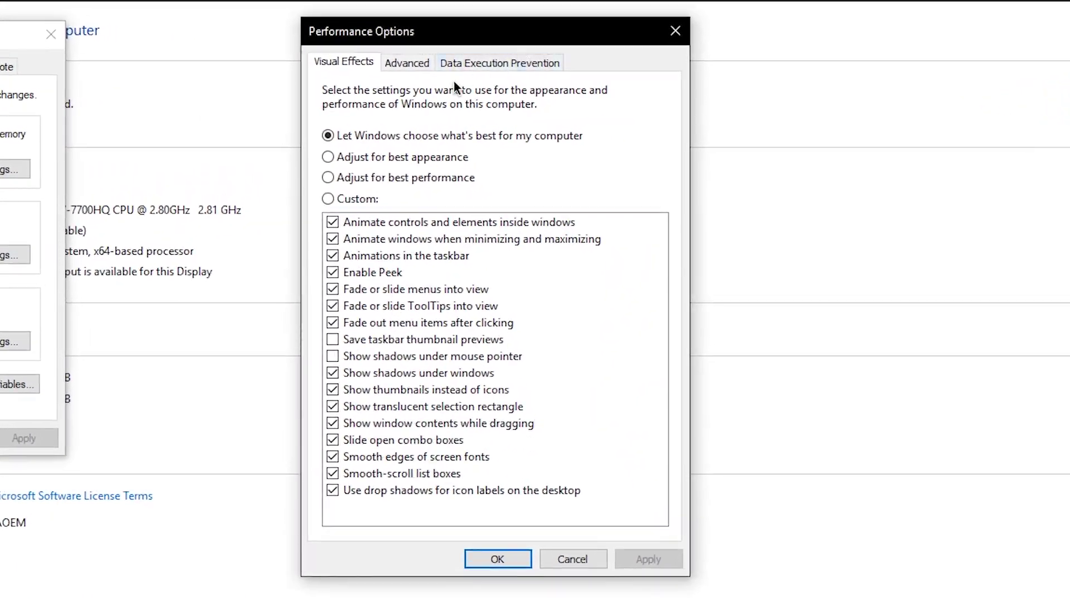
click(364, 178)
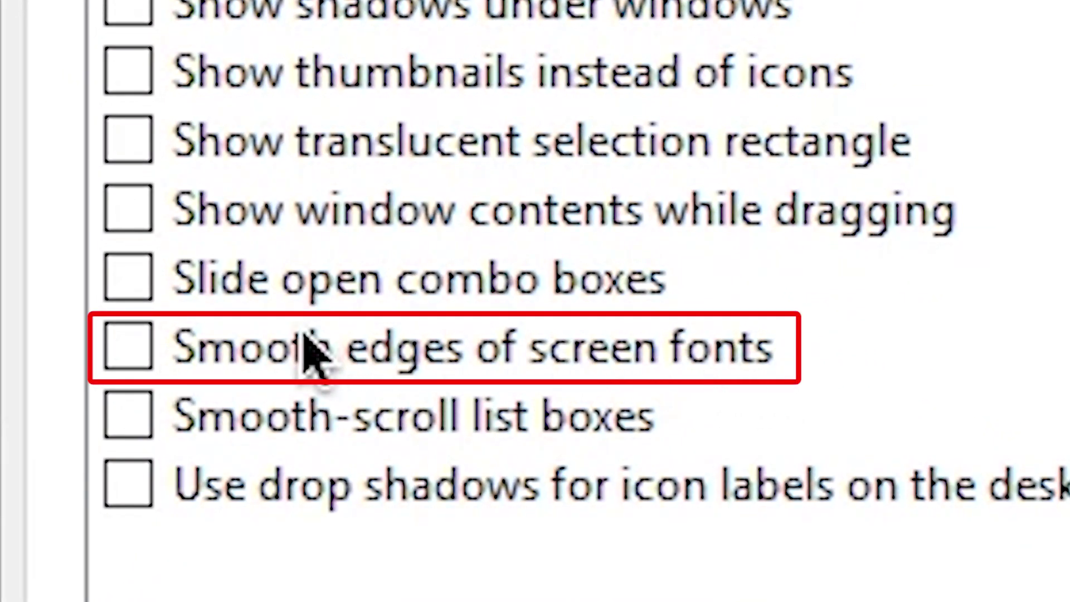
click(142, 354)
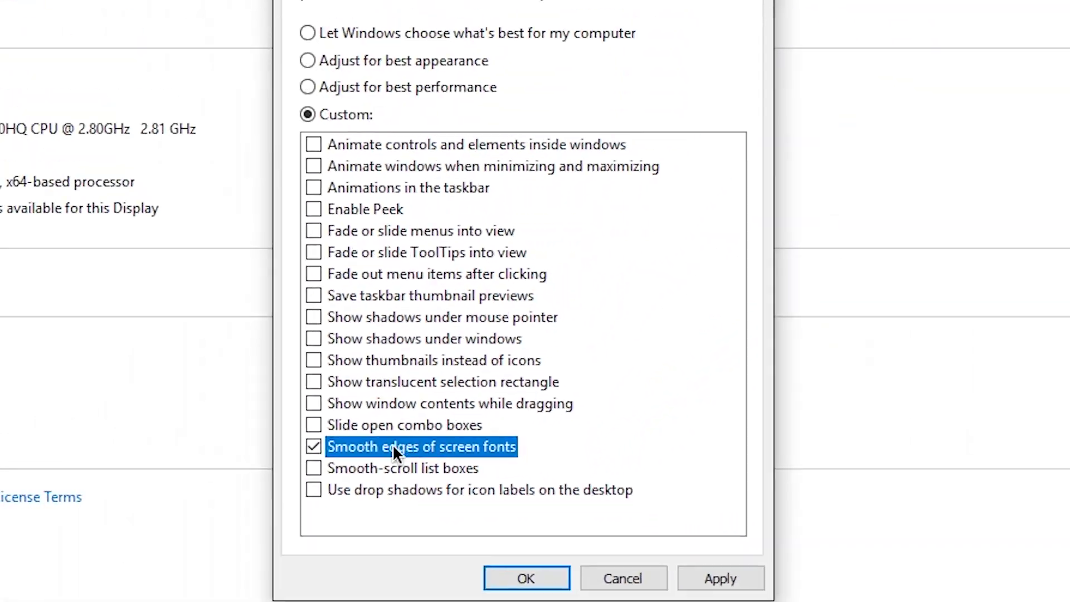
click(495, 558)
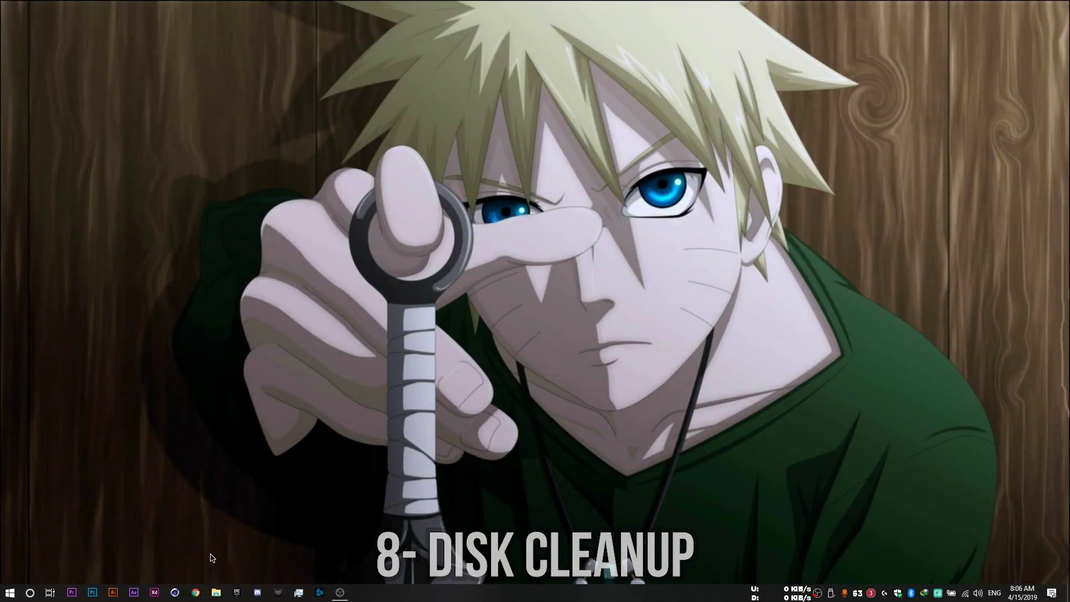
- Start Disk Cleanup for the Acer (C:) drive from its properties in File Explorer
click(216, 593)
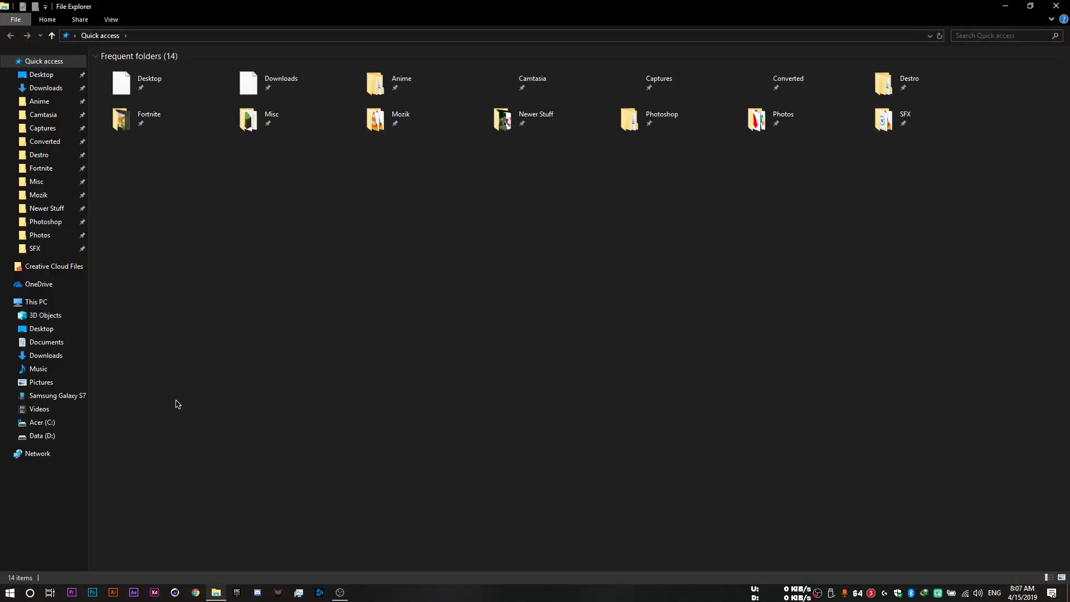
click(56, 306)
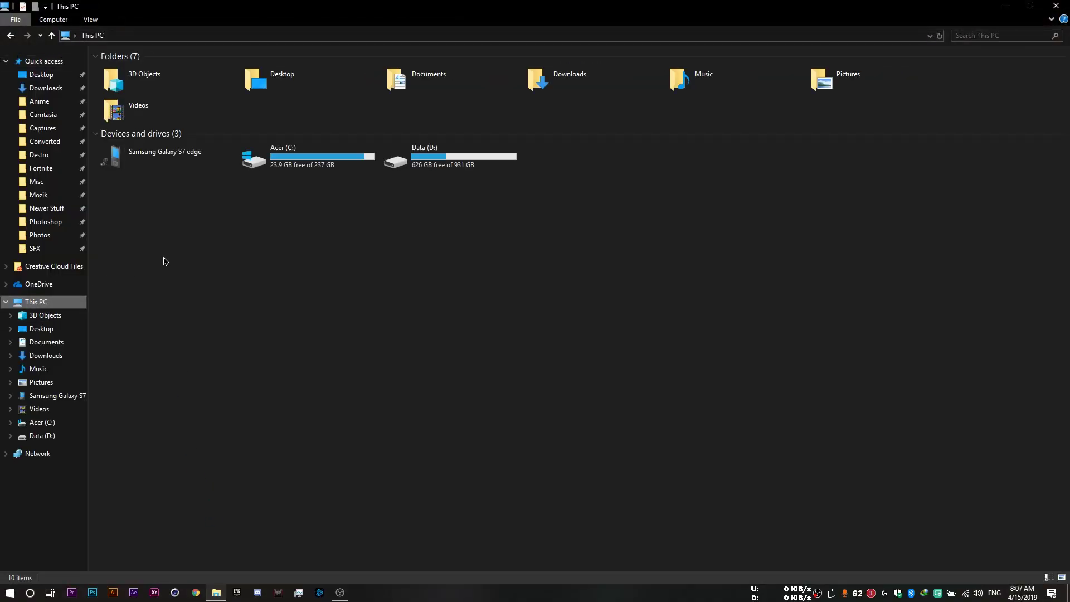
right_click(288, 156)
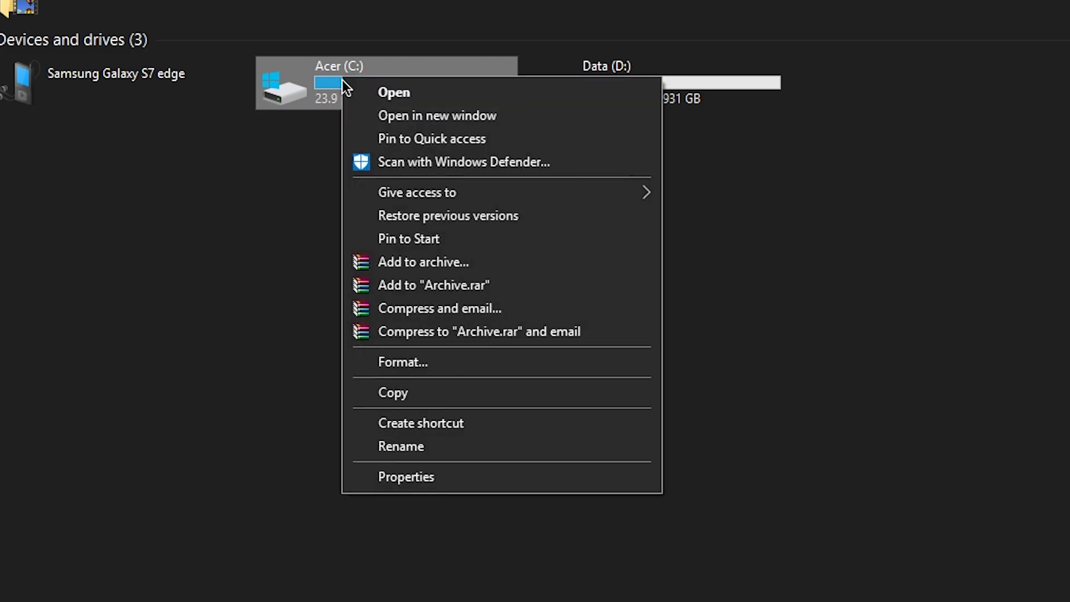
click(447, 484)
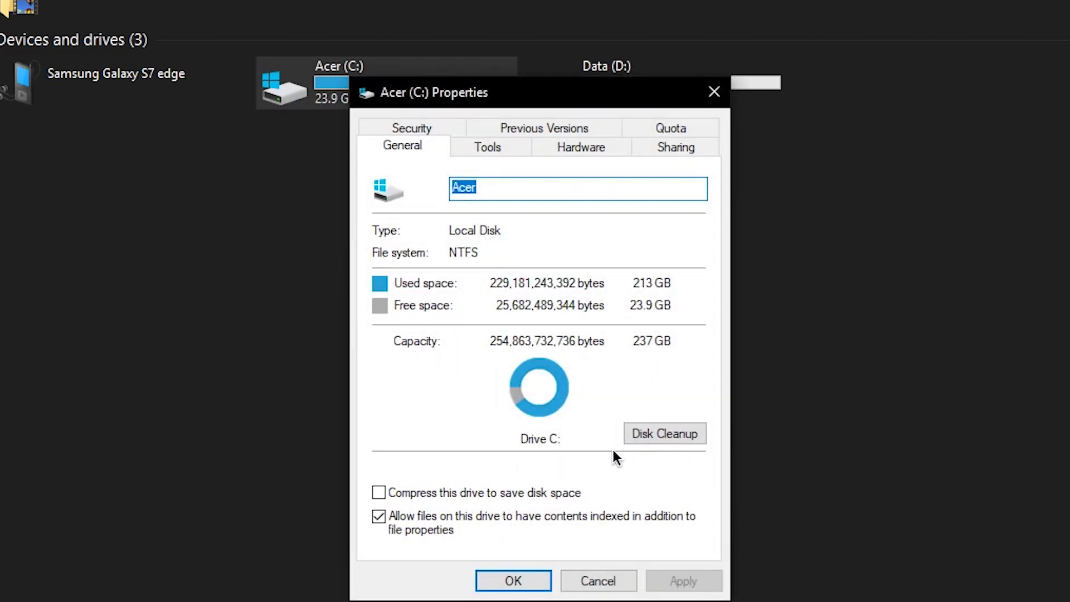
click(663, 437)
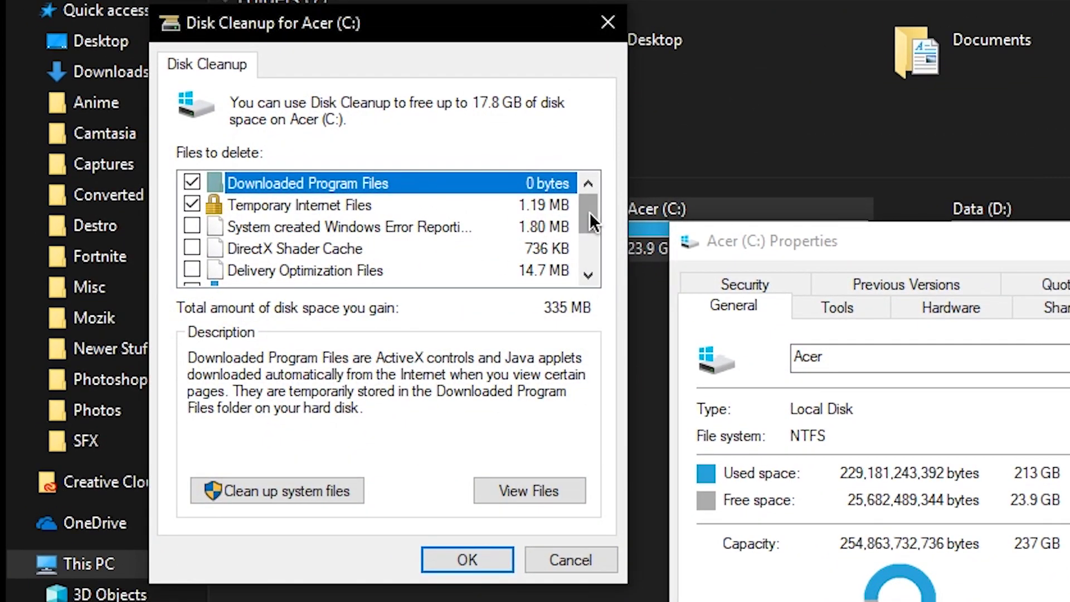
- Permanently delete the Downloaded Program Files, Temporary Internet Files and Thumbnails from Acer (C:), and close the drive's properties
mouse_move(590, 212)
mouse_down()
mouse_move(587, 244)
mouse_move(589, 197)
mouse_up()
click(292, 227)
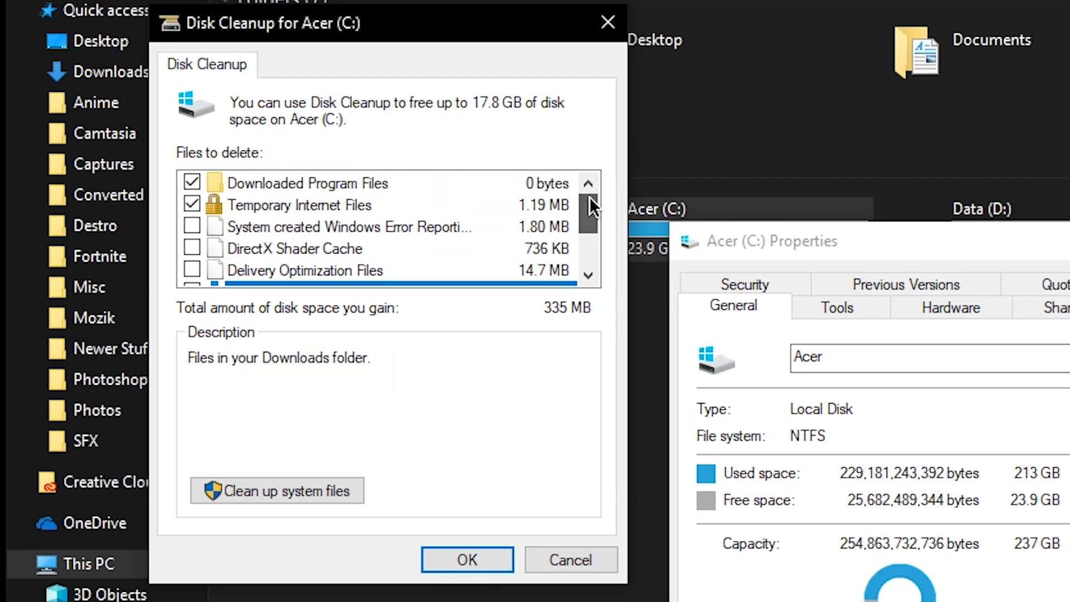
click(332, 206)
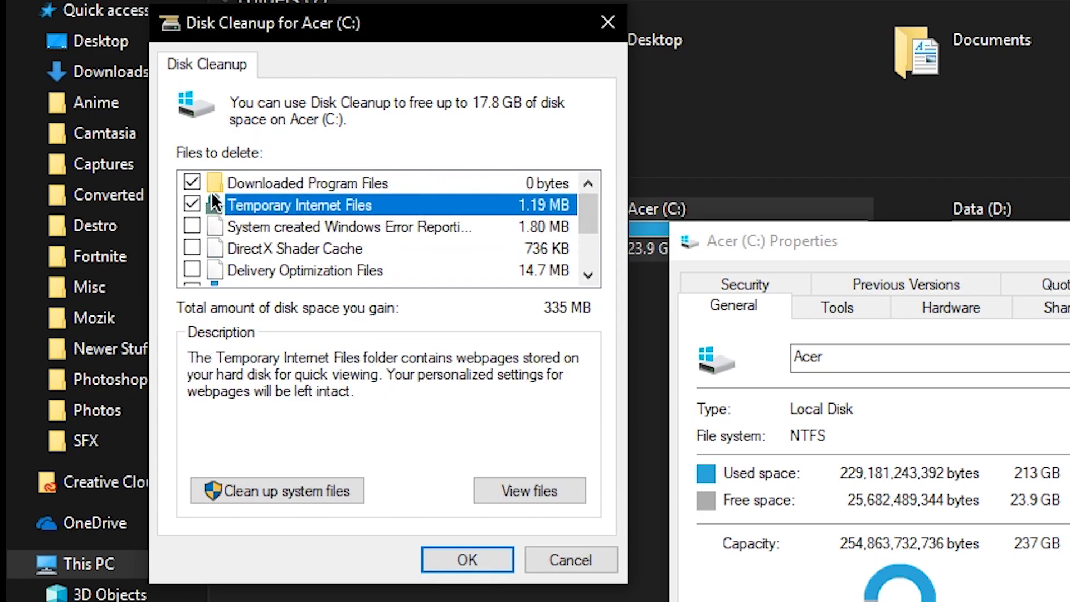
drag(592, 201, 584, 249)
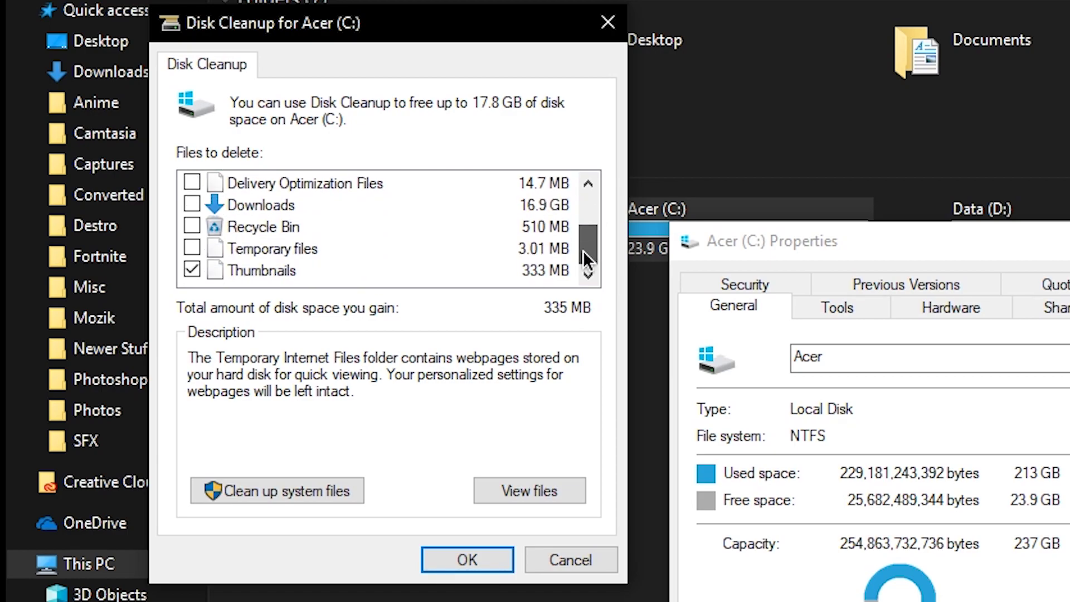
click(275, 274)
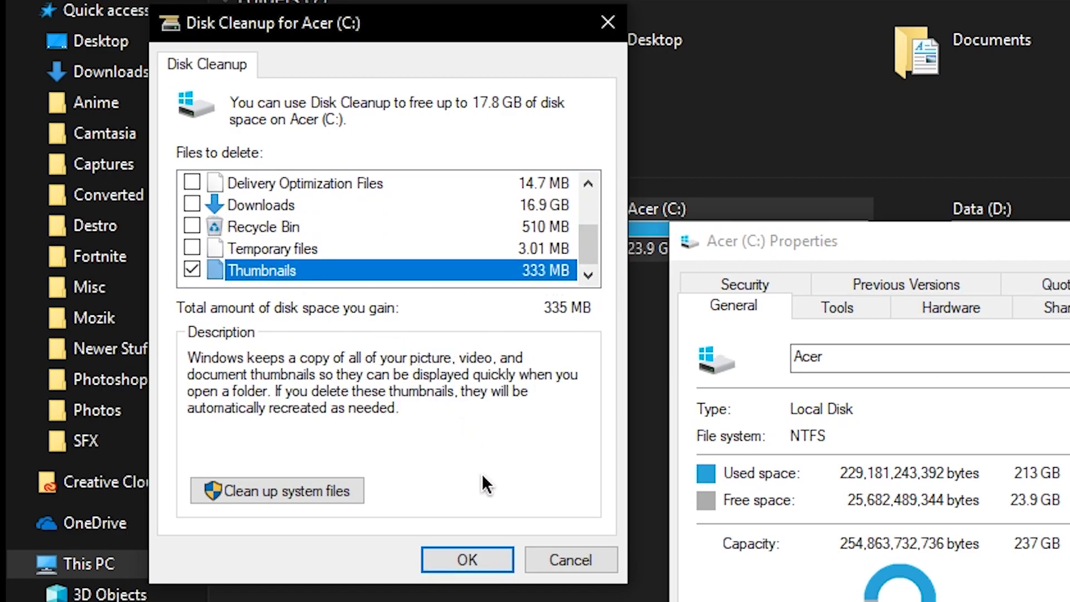
click(476, 559)
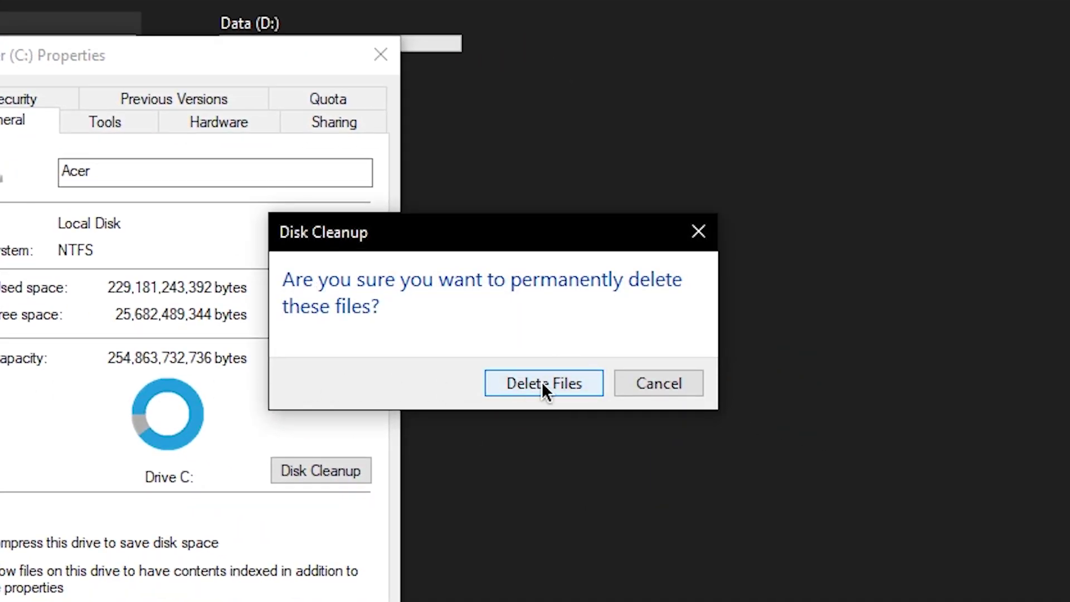
click(544, 389)
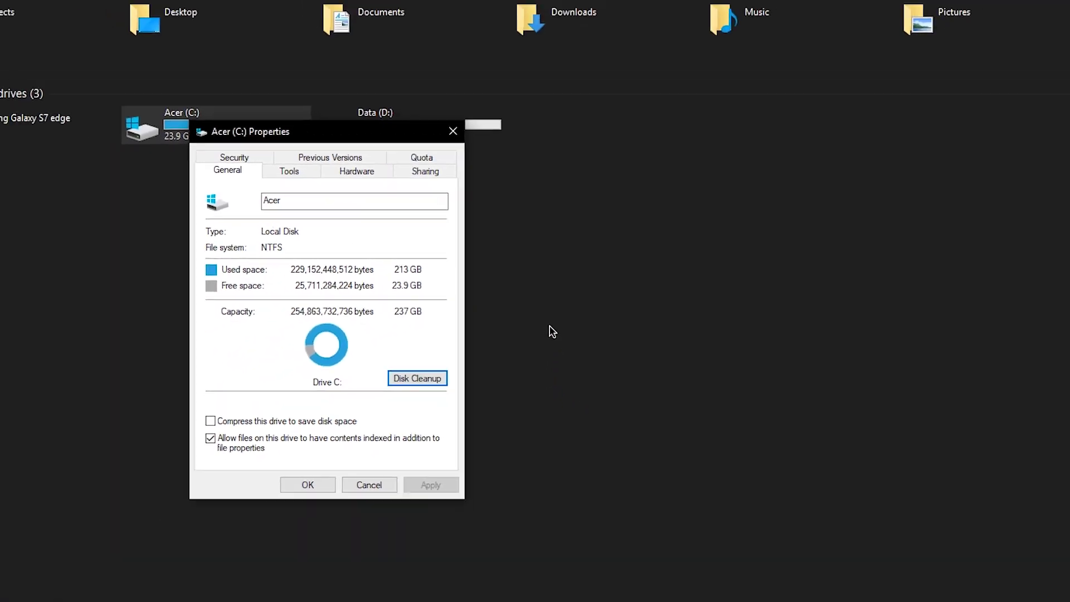
click(453, 131)
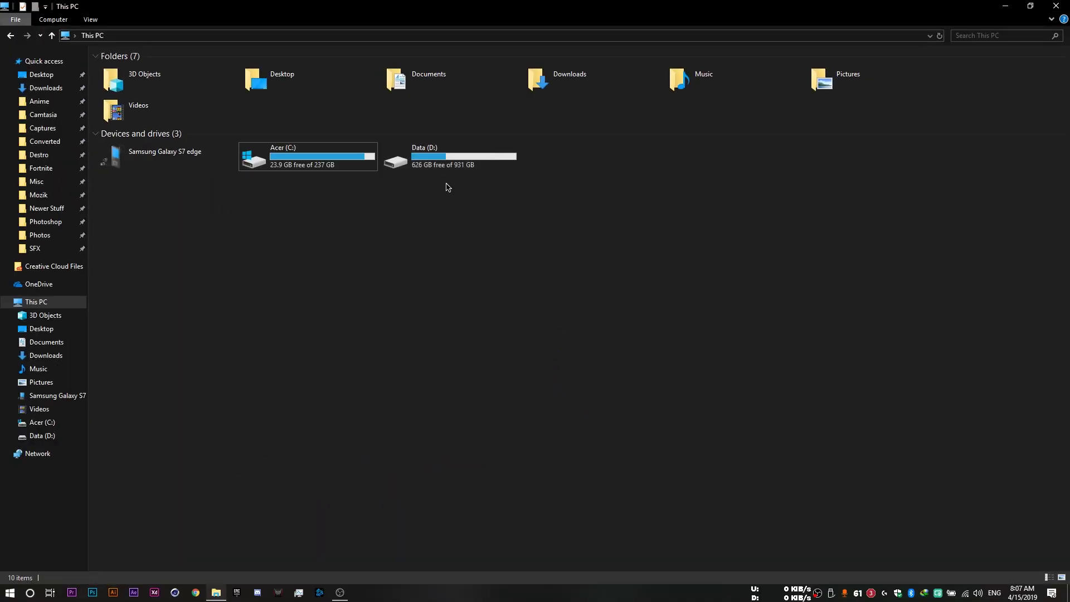
- View the general properties of the Data (D:) drive, including its Disk Cleanup option, and close them
right_click(436, 157)
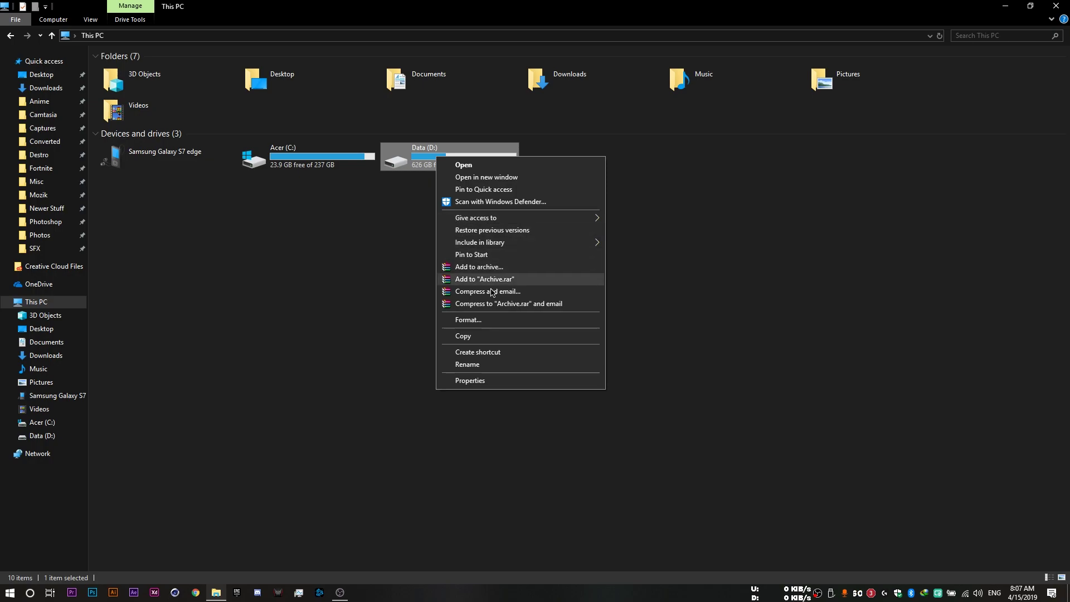
click(476, 380)
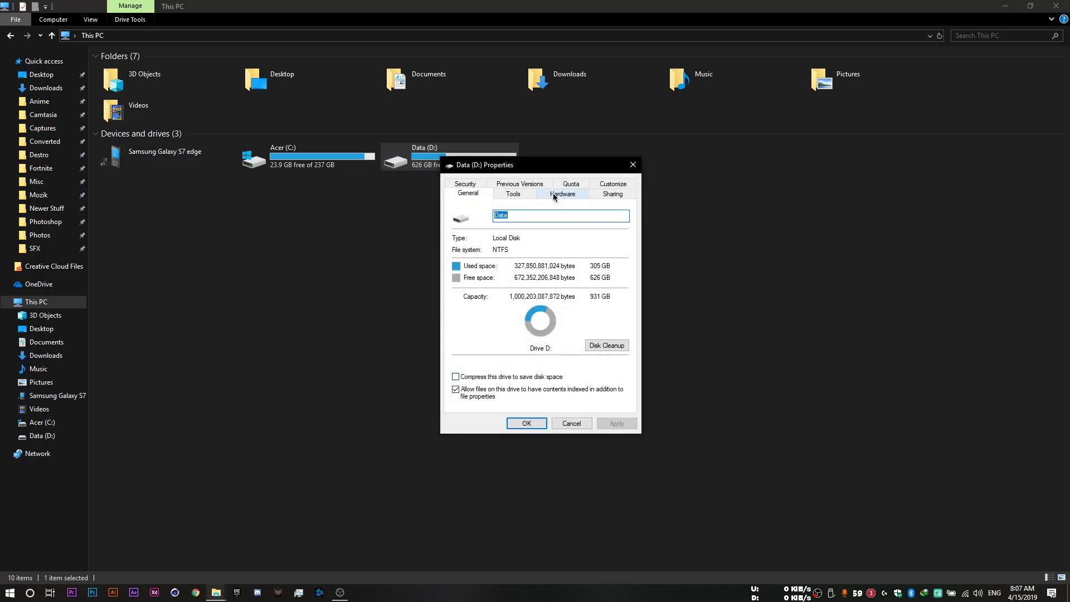
click(632, 165)
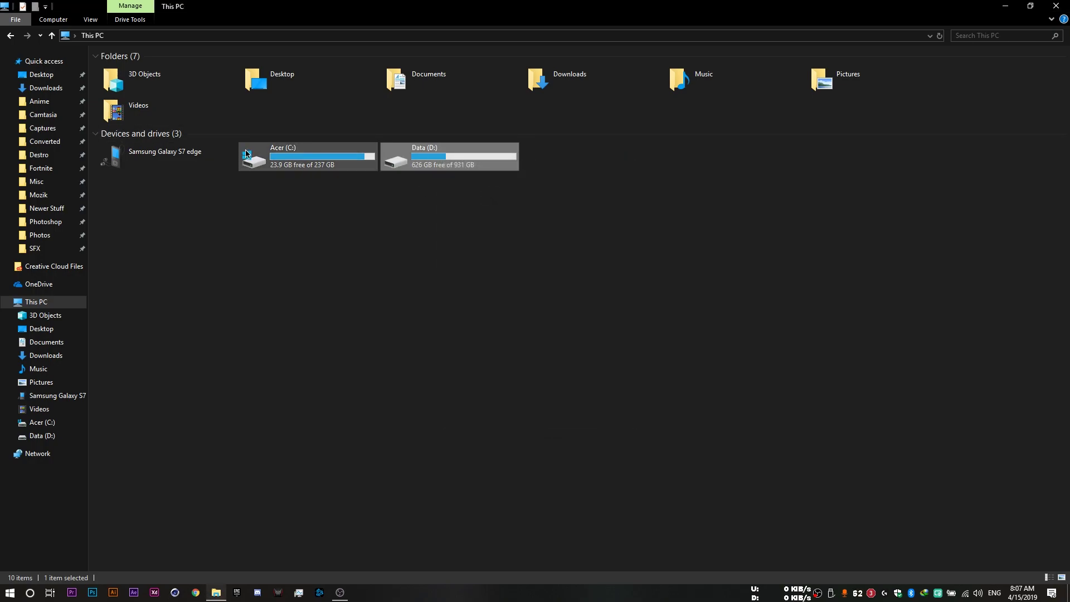
click(384, 216)
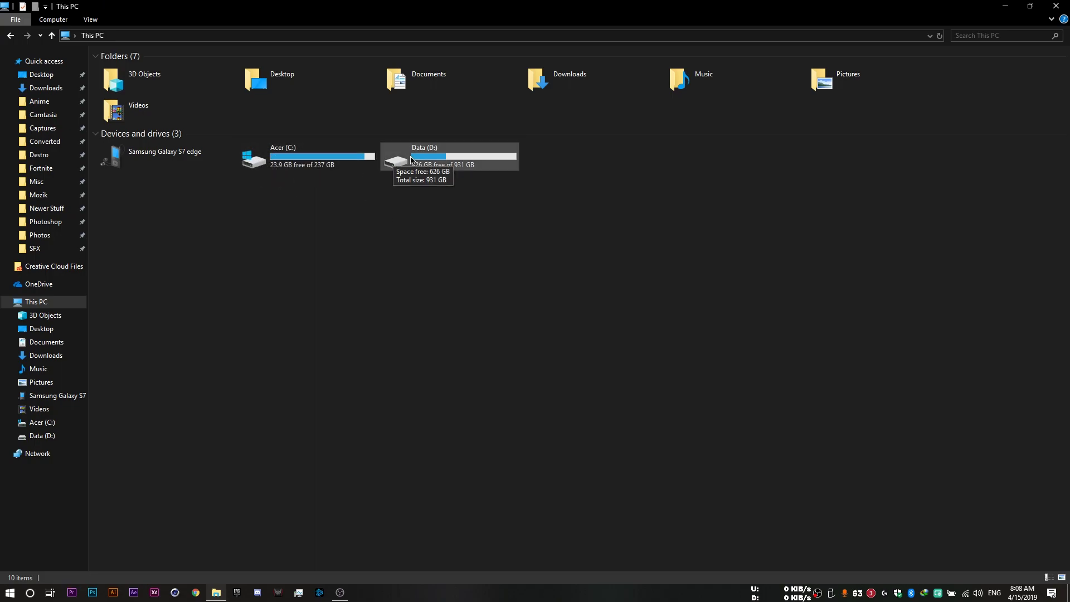
- Run Disk Cleanup on the Data (D:) drive, review the files offered for deletion, and close it without deleting anything
right_click(429, 163)
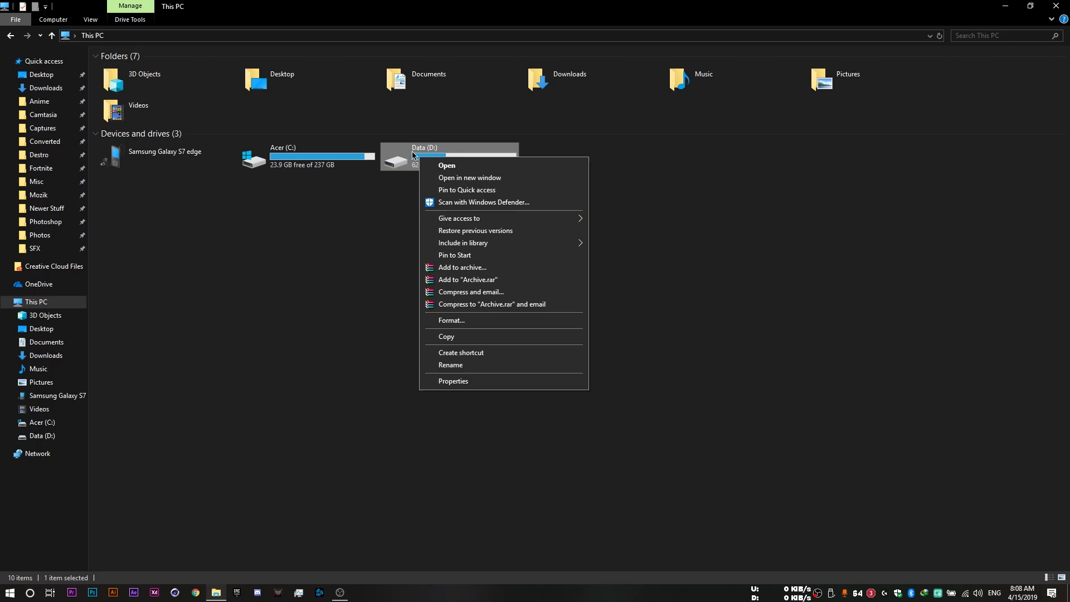
click(453, 381)
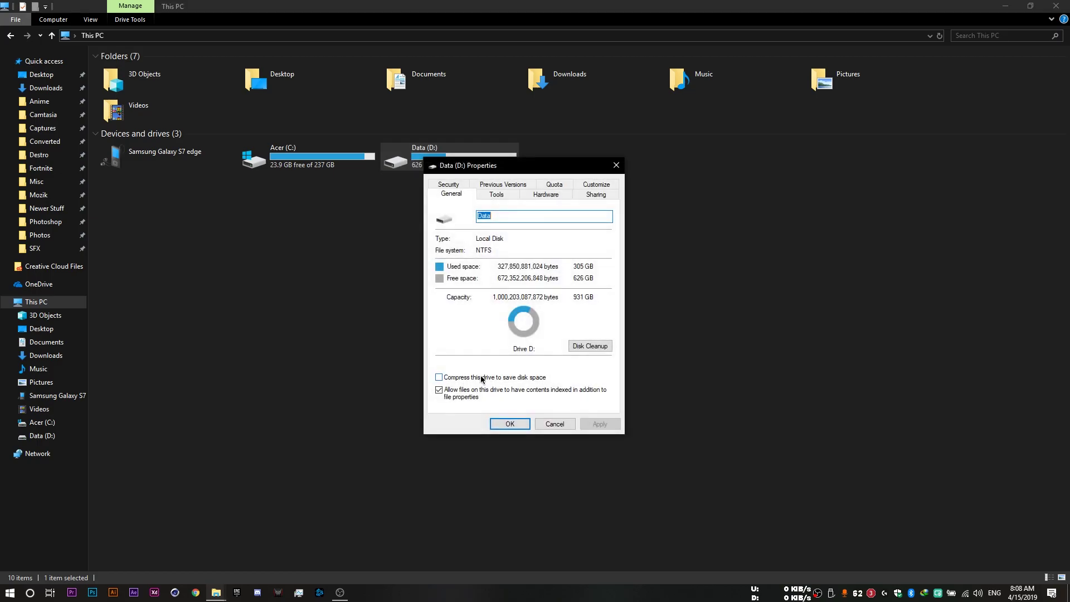
click(589, 346)
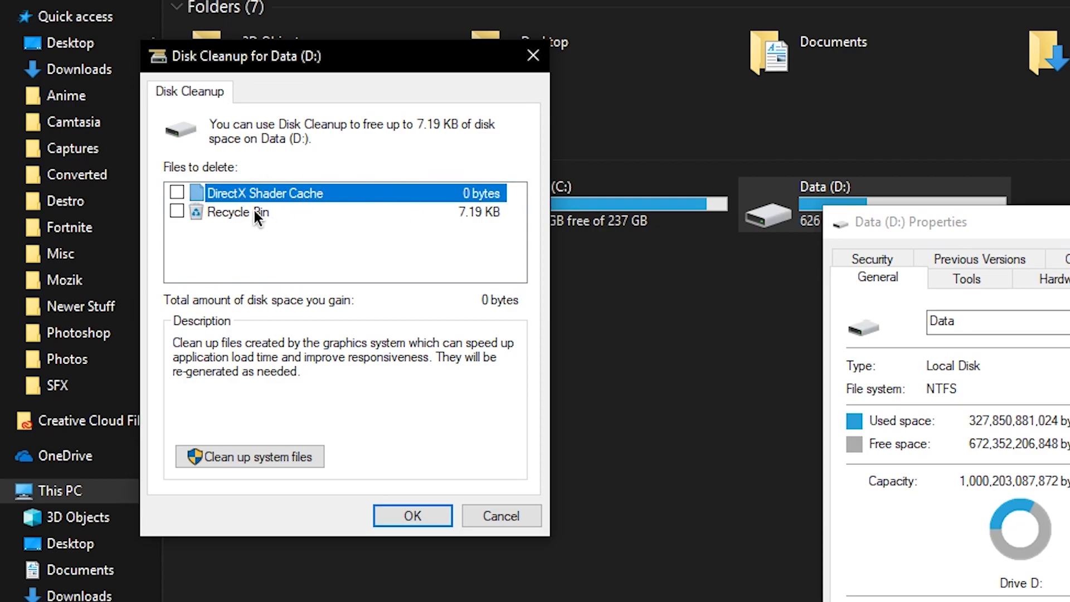
key(Escape)
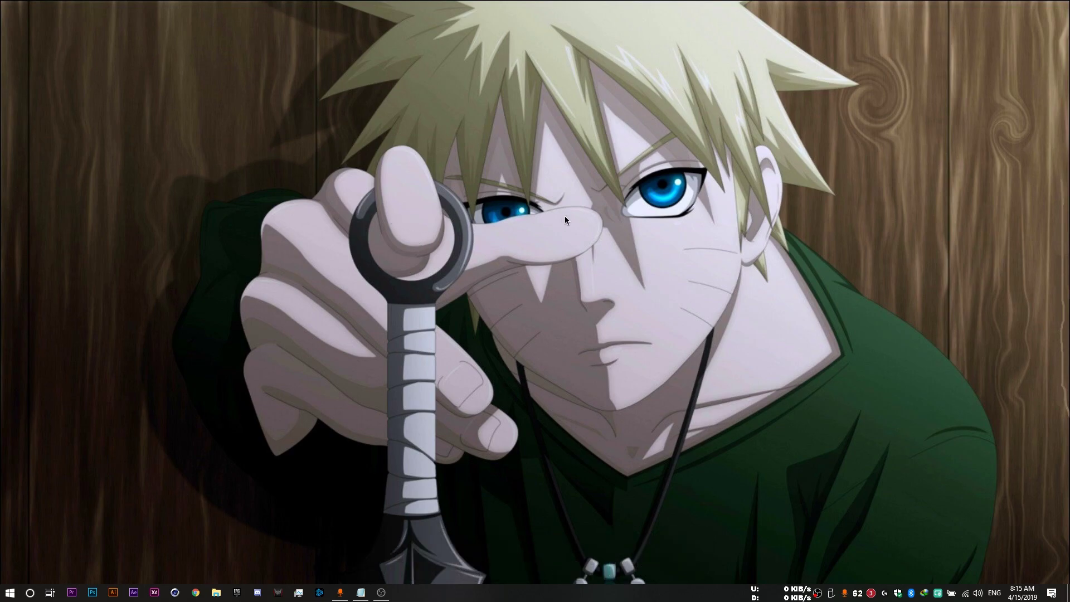
- Open the Control Panel and bring up the advanced power settings of the Gaming Mode power plan
key(super)
text(control)
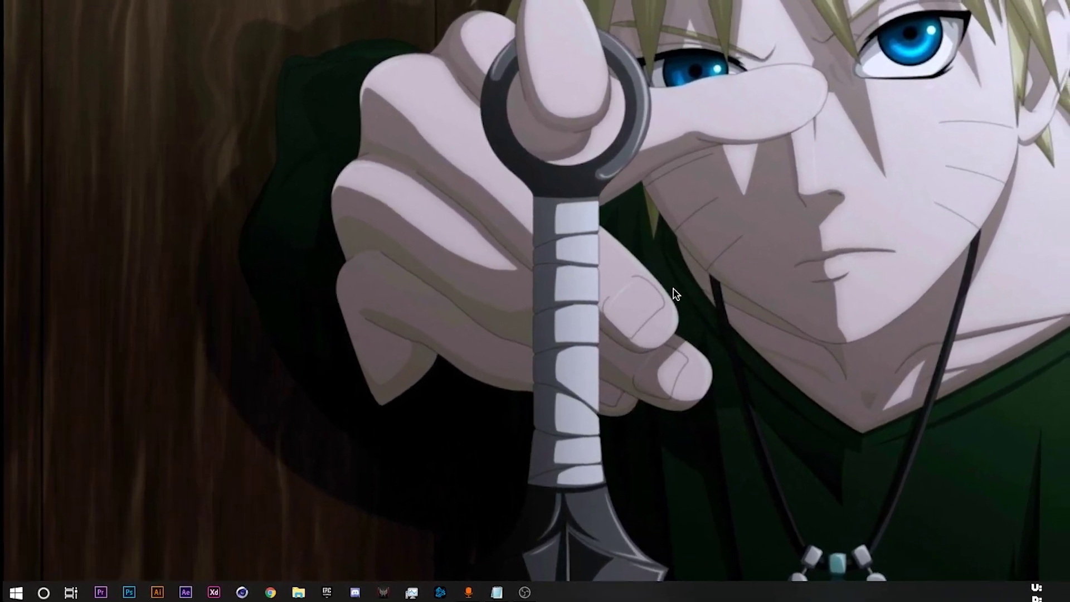
text( p)
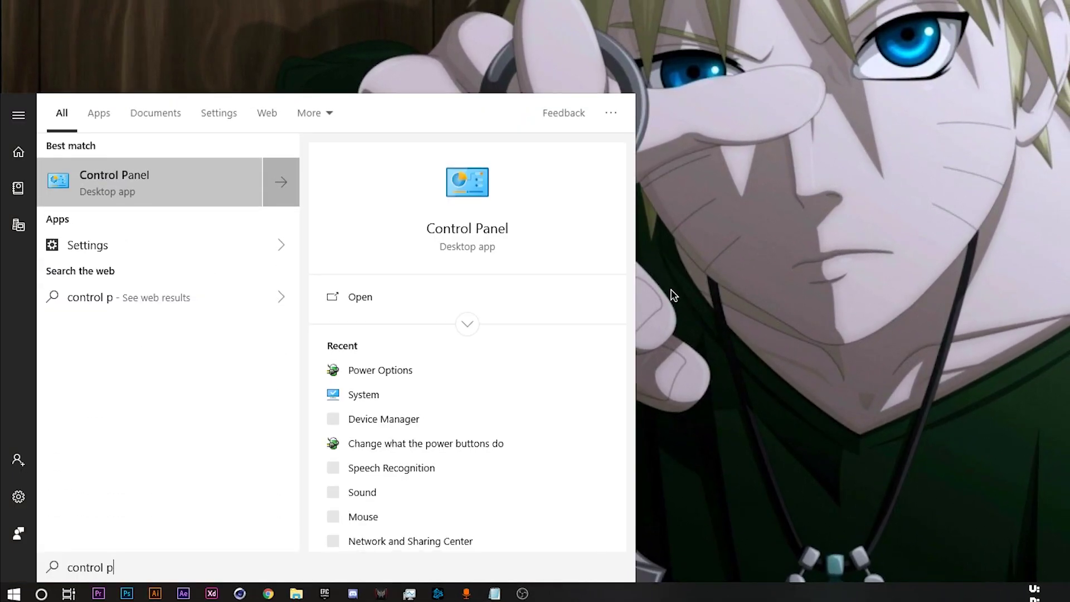
text(anel)
click(206, 180)
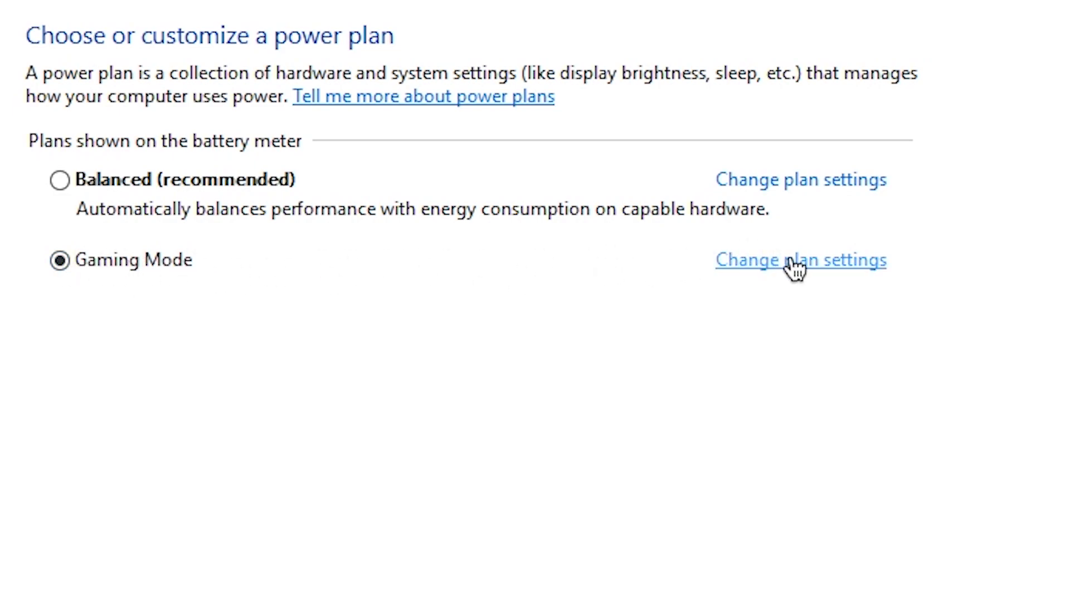
click(815, 261)
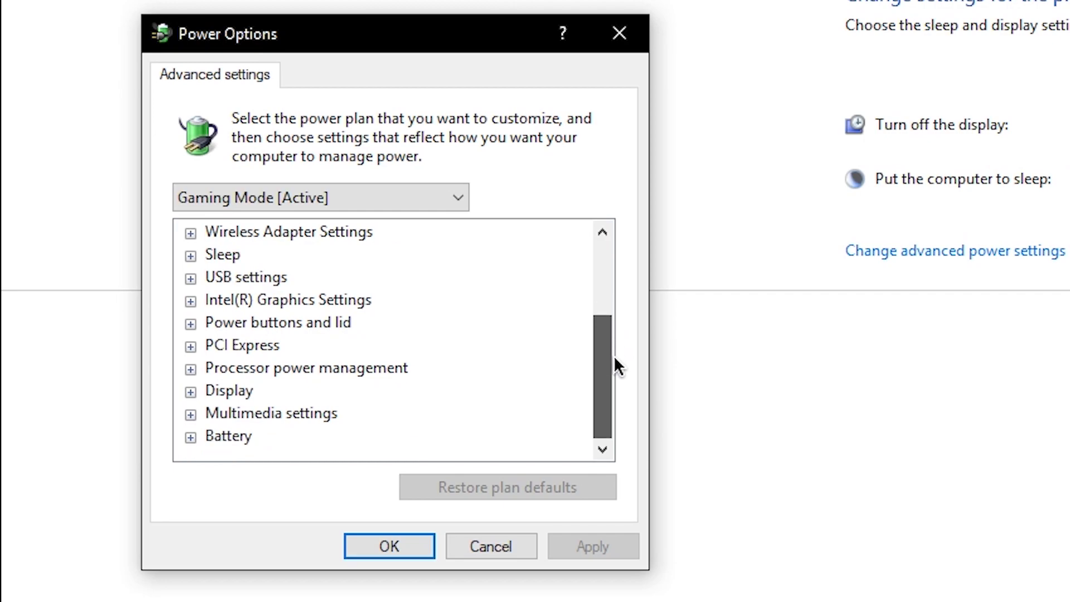
- Check the PCI Express Link State Power Management settings for on battery and plugged in
click(190, 346)
click(215, 368)
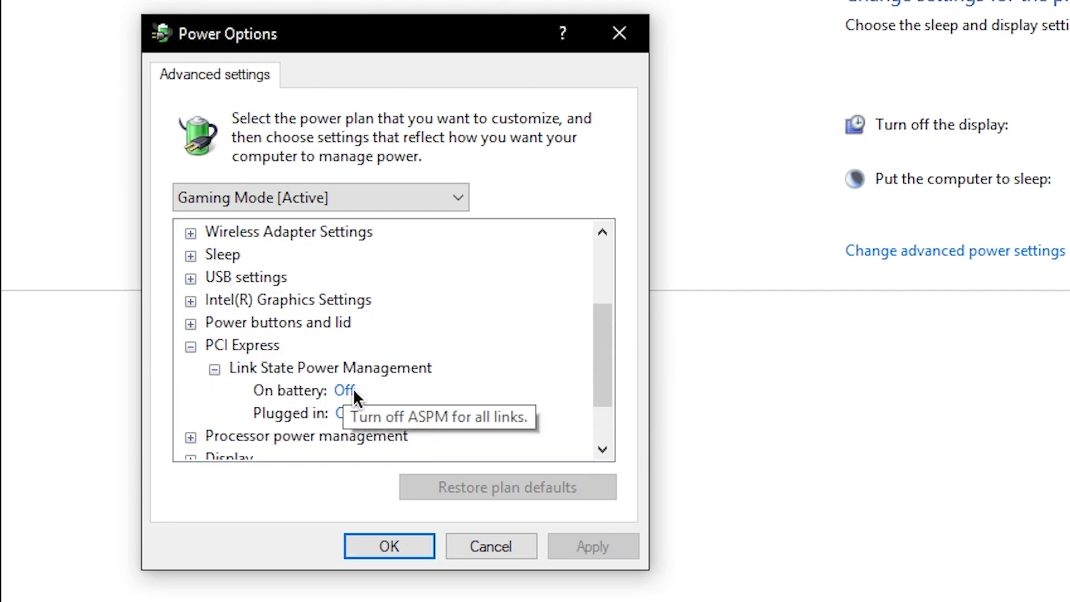
click(190, 346)
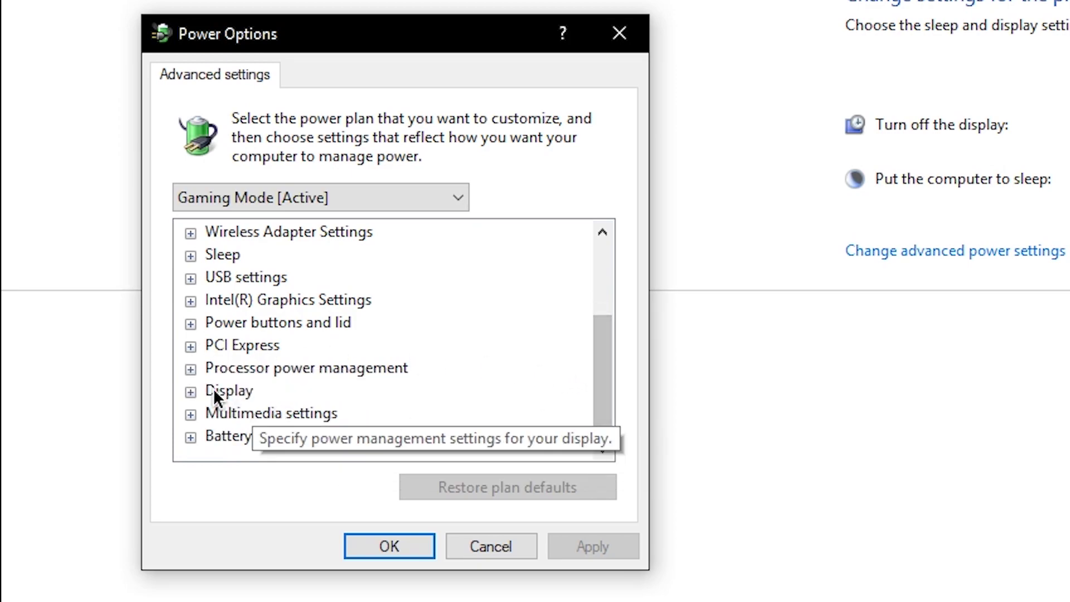
- Adjust the maximum processor state for both on battery and plugged in under the plan's processor power management
click(190, 369)
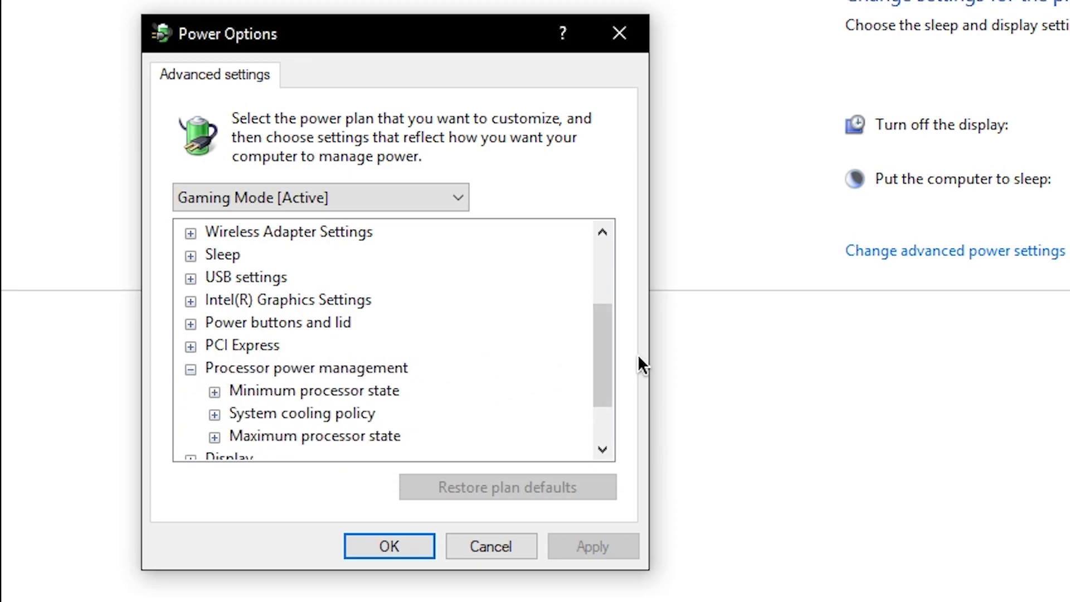
drag(600, 351, 597, 373)
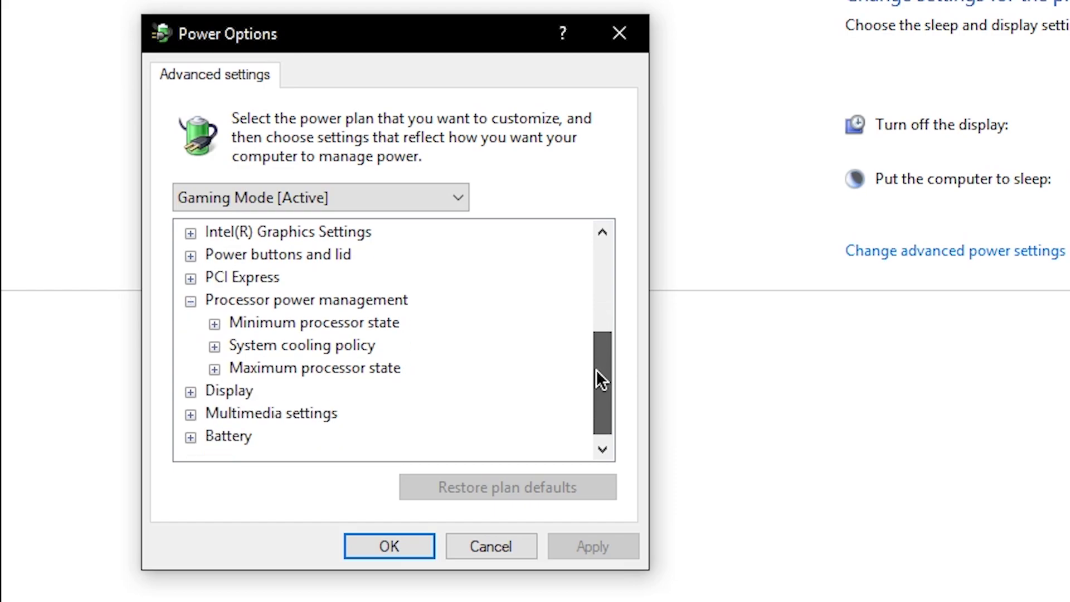
click(215, 369)
click(342, 389)
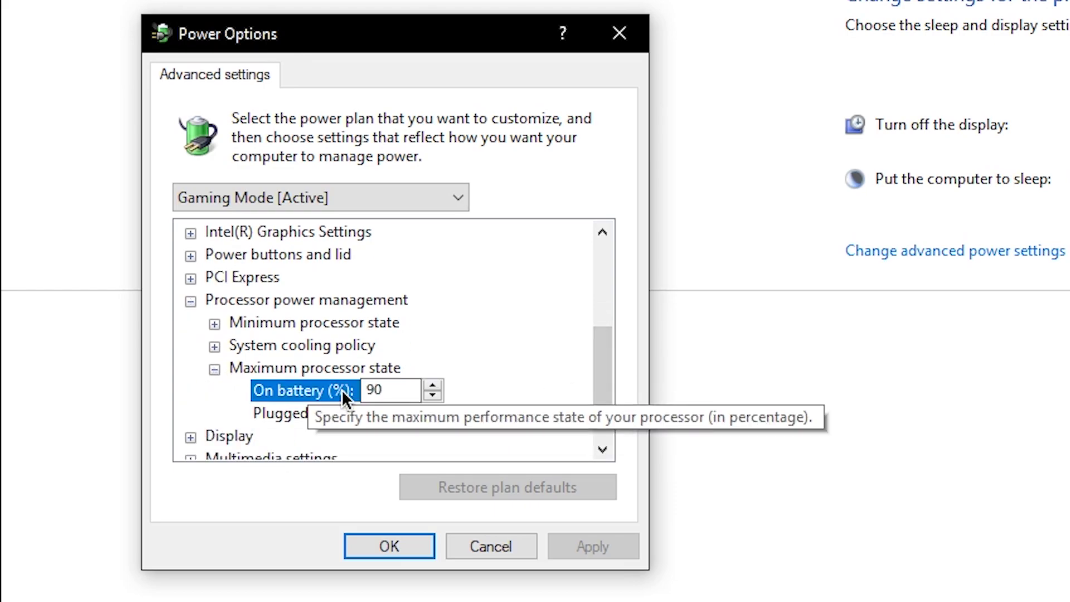
drag(432, 385, 432, 413)
click(433, 390)
click(353, 417)
click(433, 409)
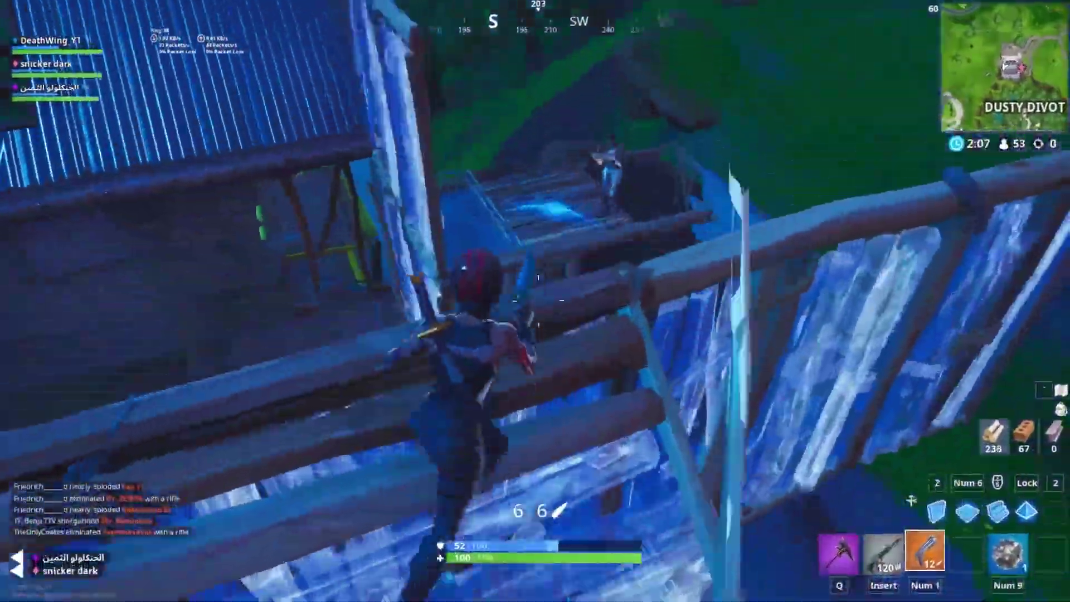
key(Insert)
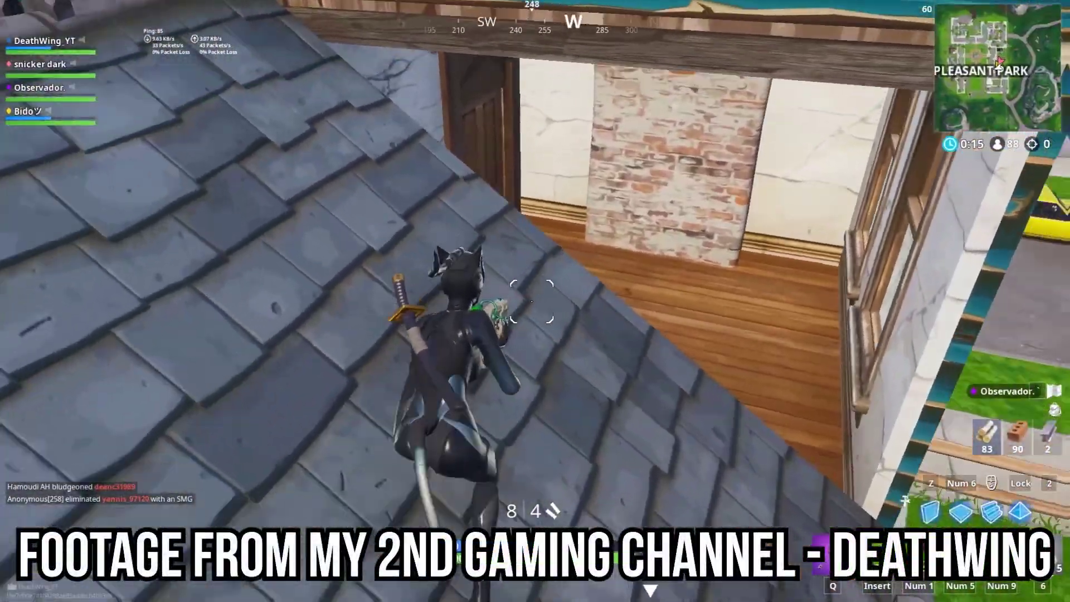
key(w)
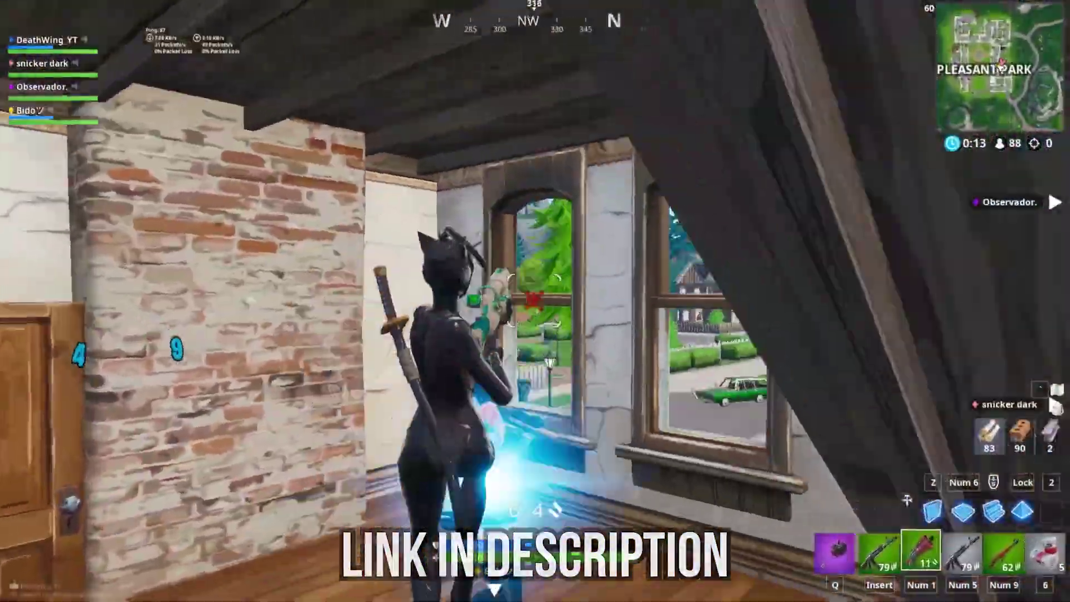